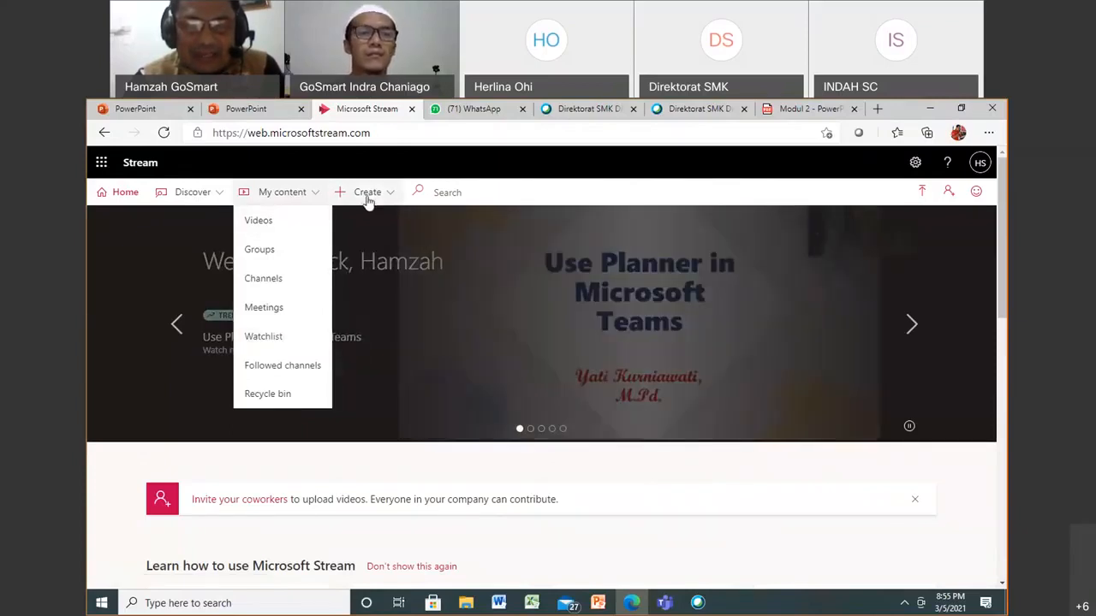
Open the video upload page, bring up the file chooser and close it without choosing a file.
{"action": "left_click", "coordinate": [384, 199]}
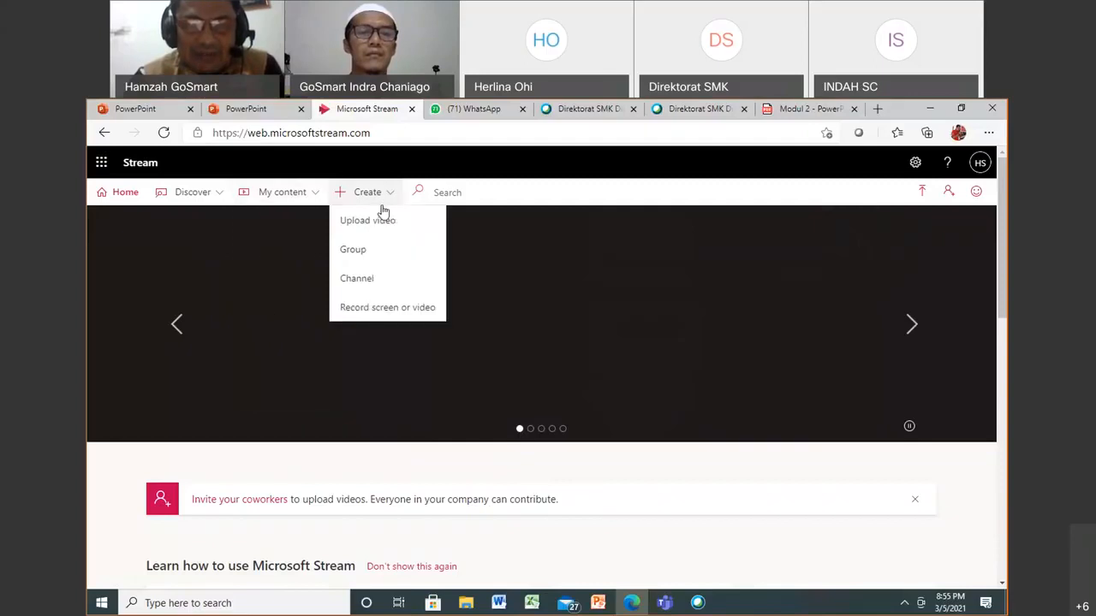
{"action": "left_click", "coordinate": [377, 224]}
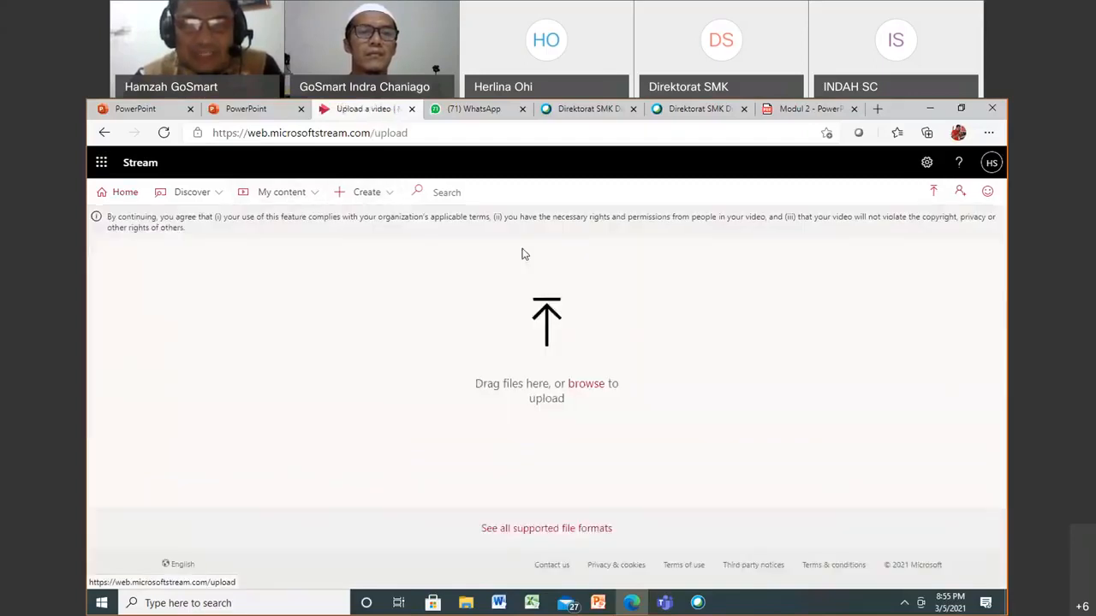
{"action": "left_click", "coordinate": [587, 385]}
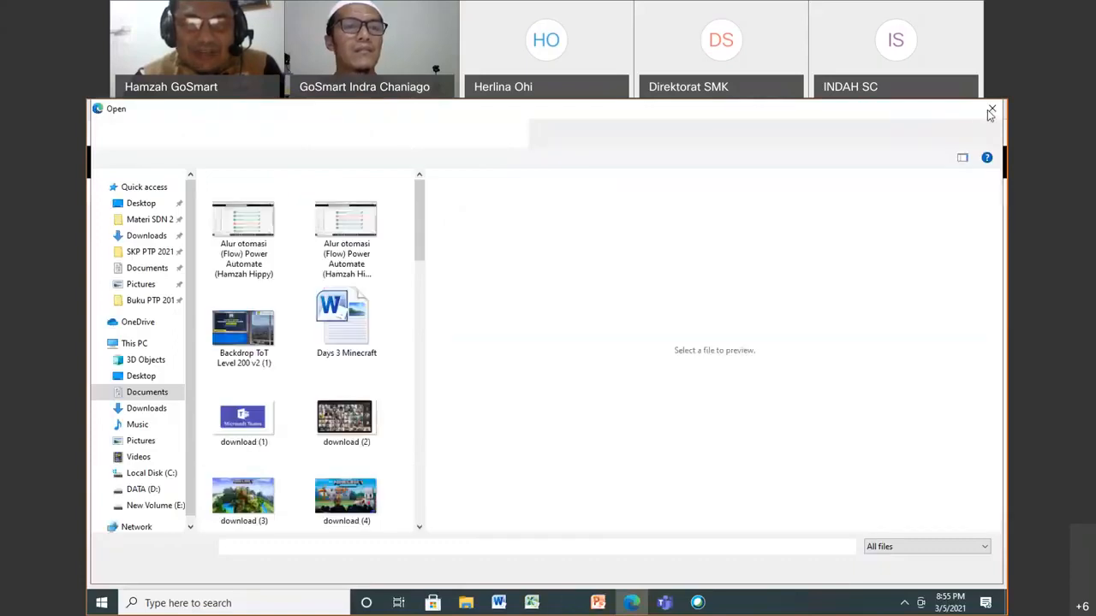
{"action": "left_click", "coordinate": [990, 111]}
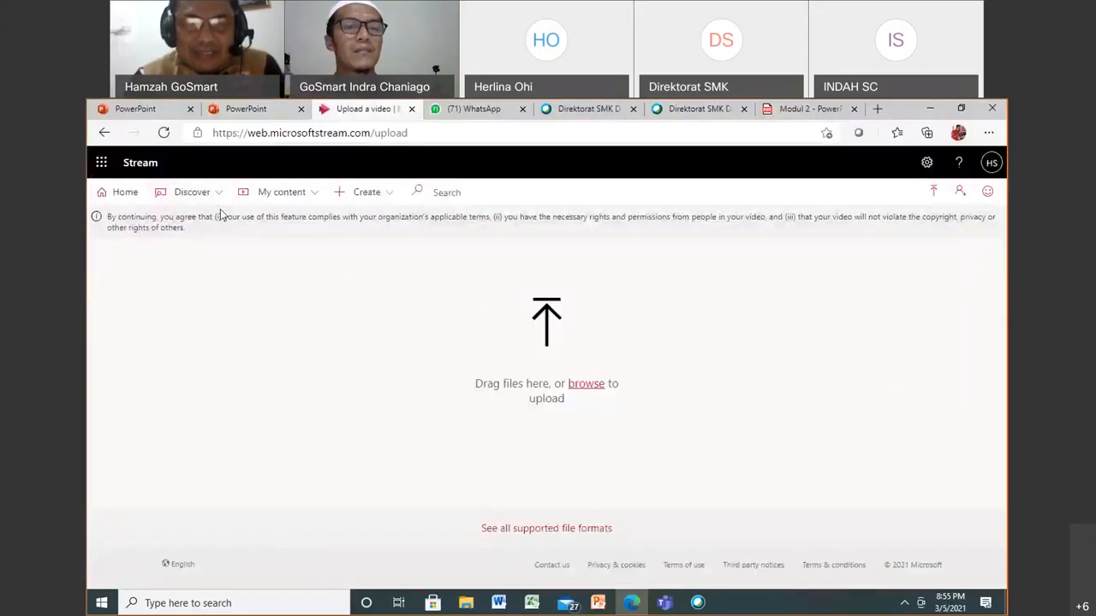
Open the screen or video recorder, dismiss its tip and review the available capture modes.
{"action": "left_click", "coordinate": [315, 201]}
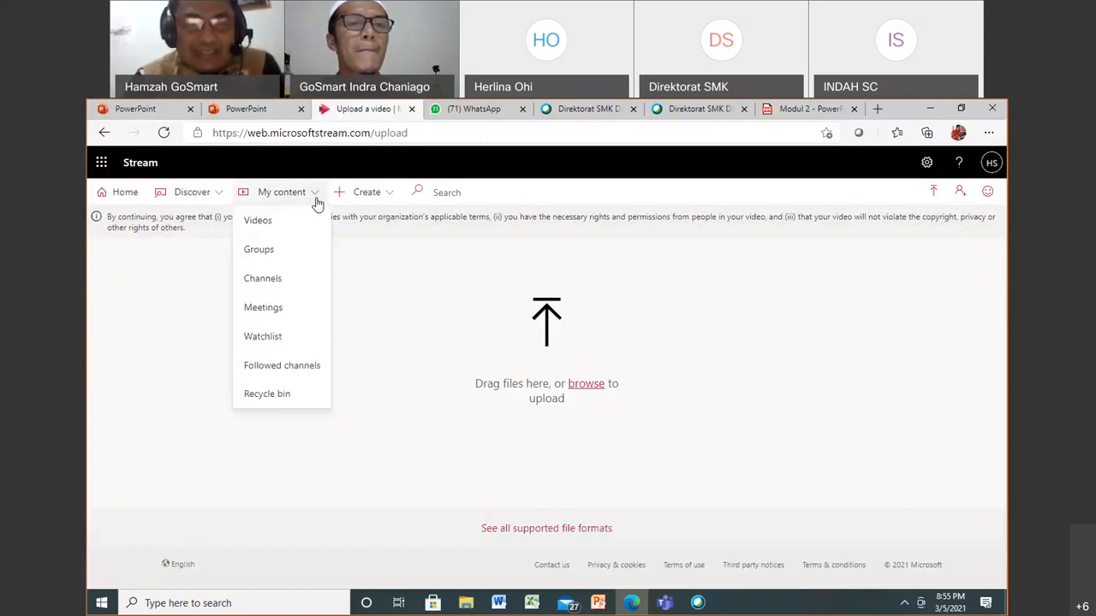
{"action": "left_click", "coordinate": [381, 197]}
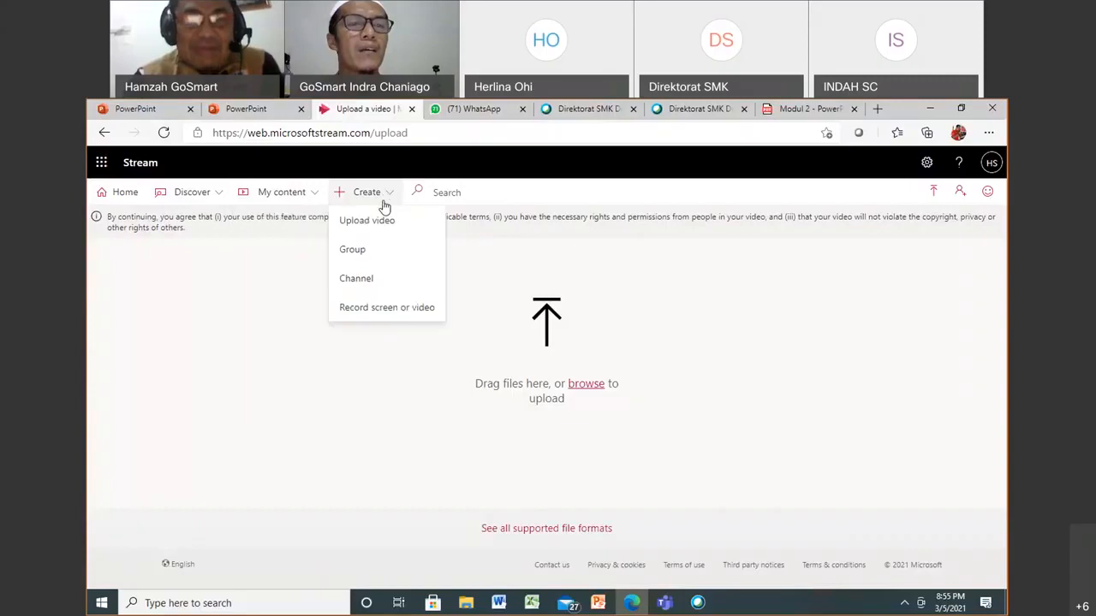
{"action": "left_click", "coordinate": [398, 318]}
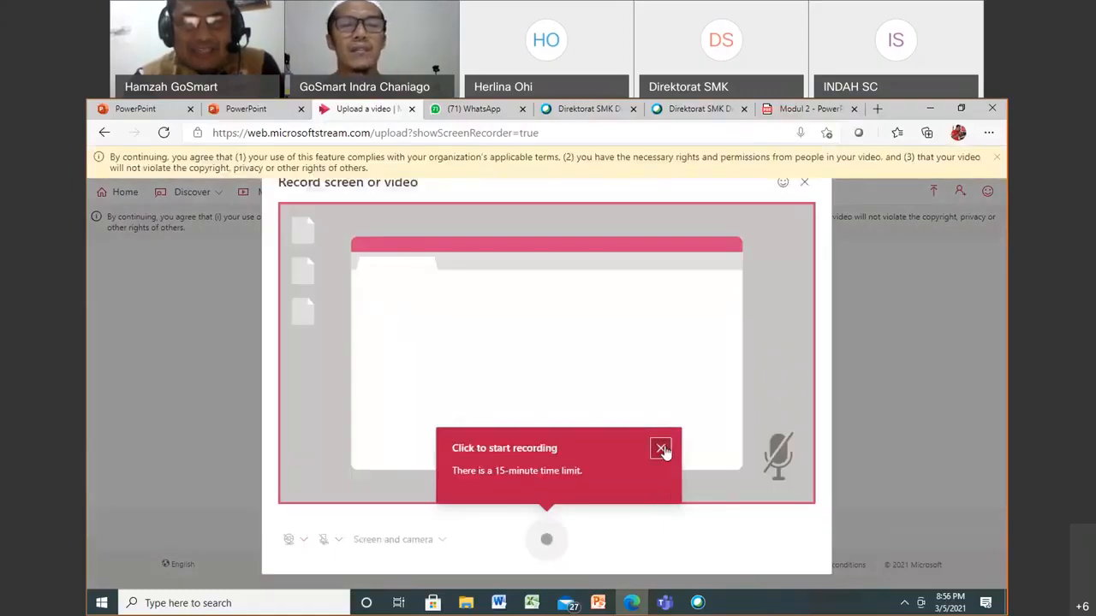
{"action": "left_click", "coordinate": [660, 448]}
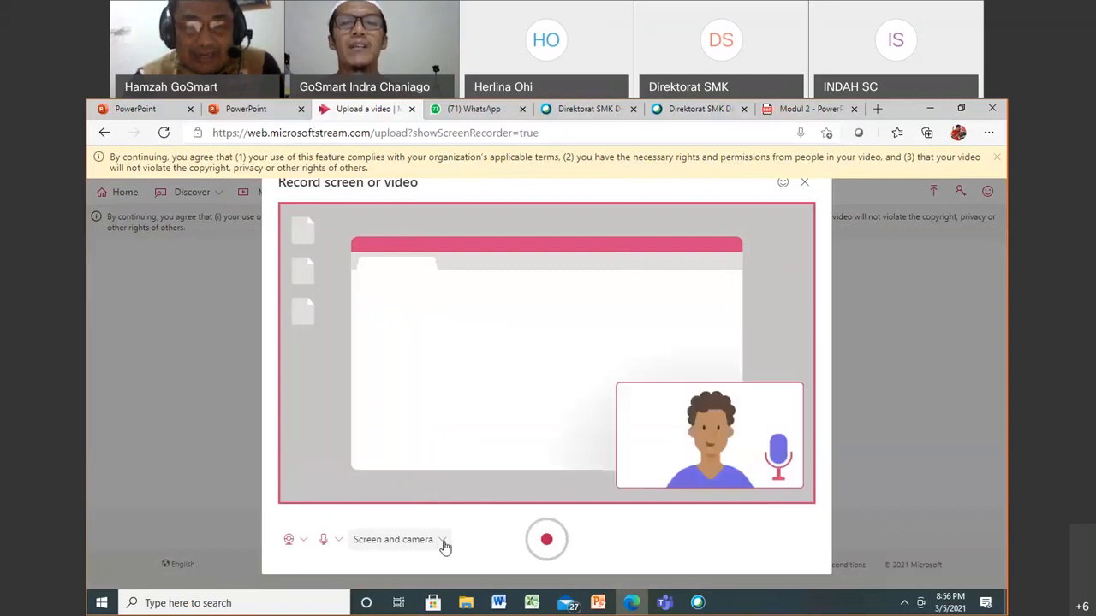
{"action": "left_click", "coordinate": [442, 541]}
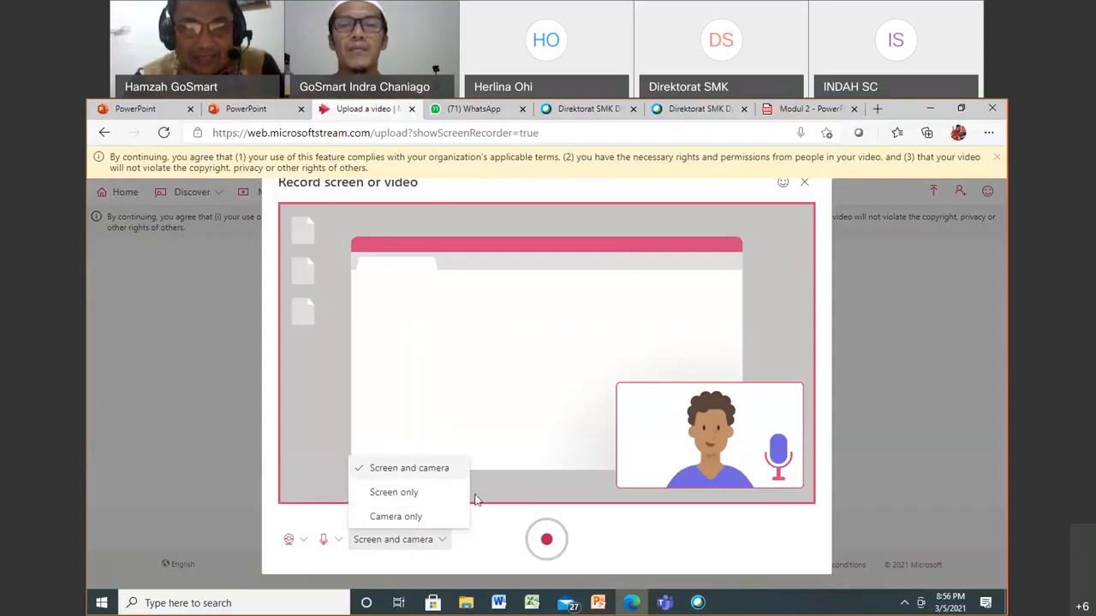
{"action": "left_click", "coordinate": [400, 541]}
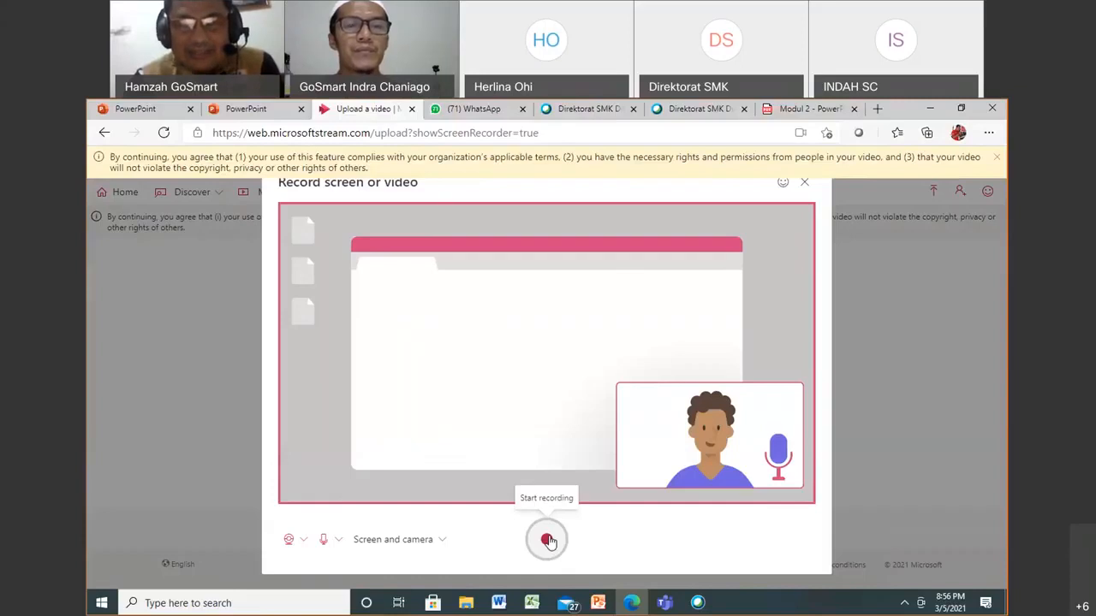
Try to start a recording in the Screen and camera mode.
{"action": "left_click", "coordinate": [547, 539]}
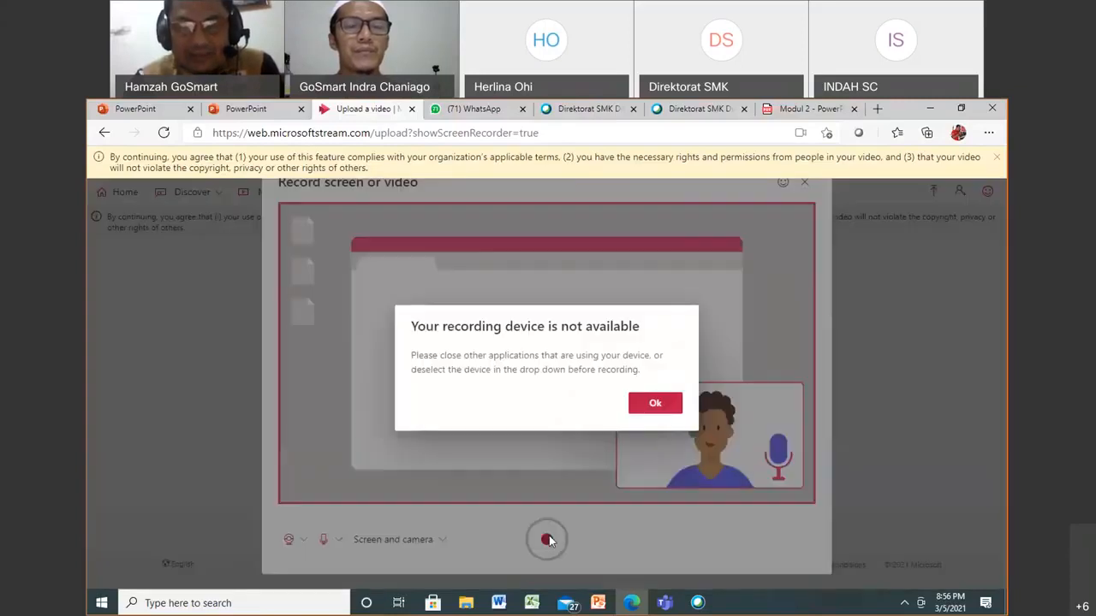
{"action": "left_click", "coordinate": [655, 403]}
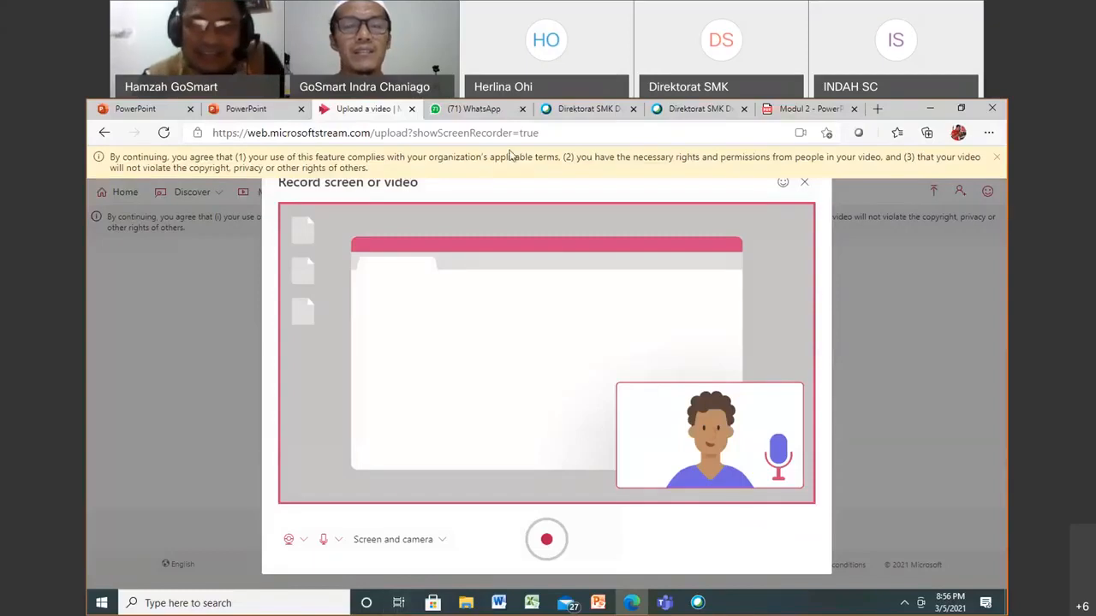
{"action": "left_click", "coordinate": [545, 543]}
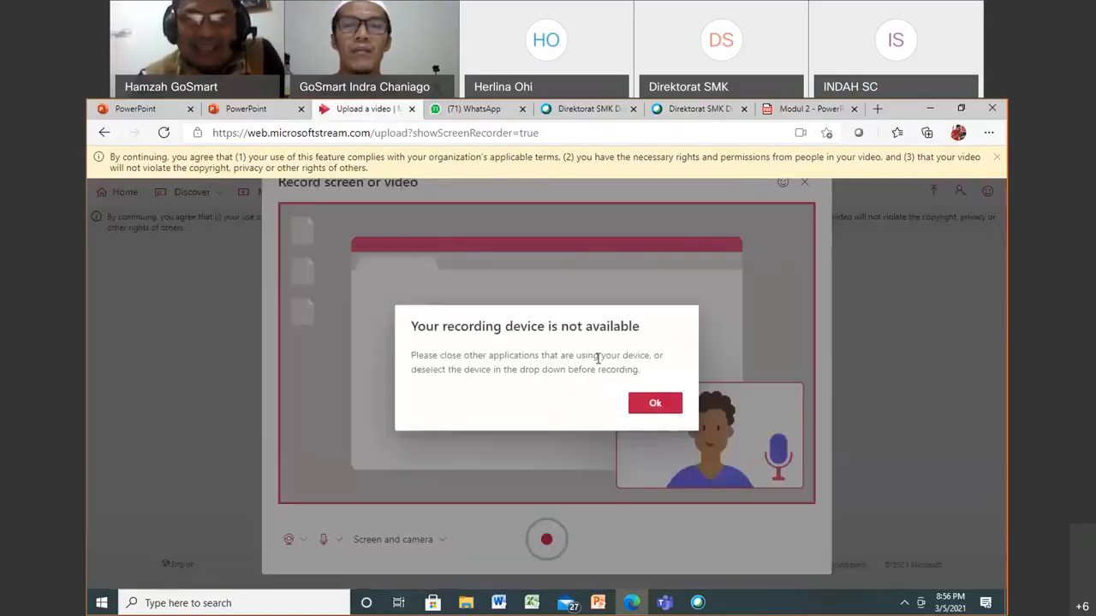
{"action": "left_click", "coordinate": [652, 404]}
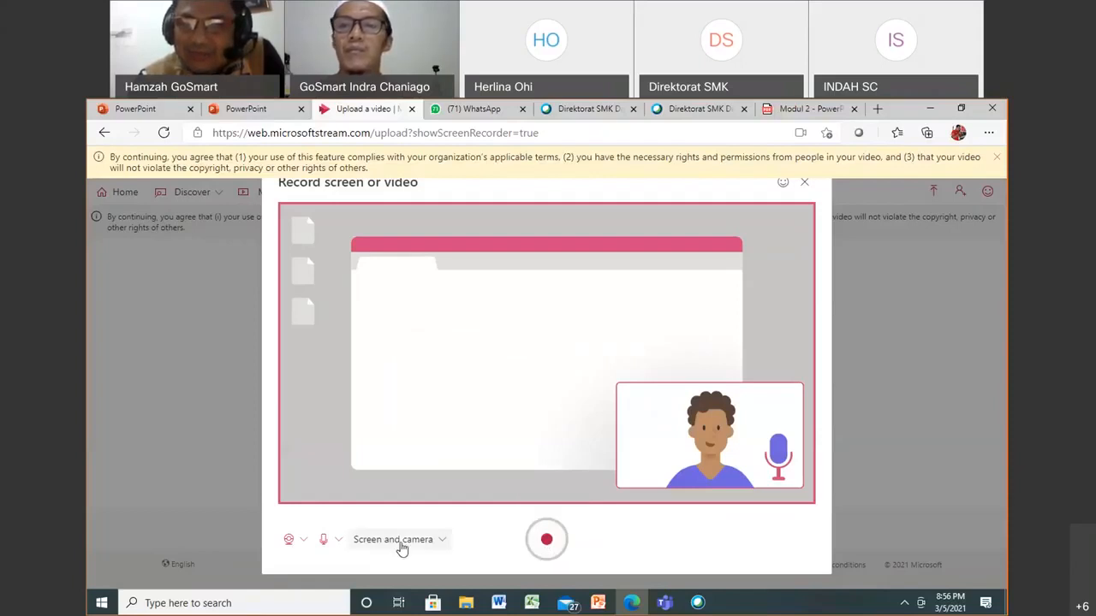
{"action": "left_click", "coordinate": [547, 542]}
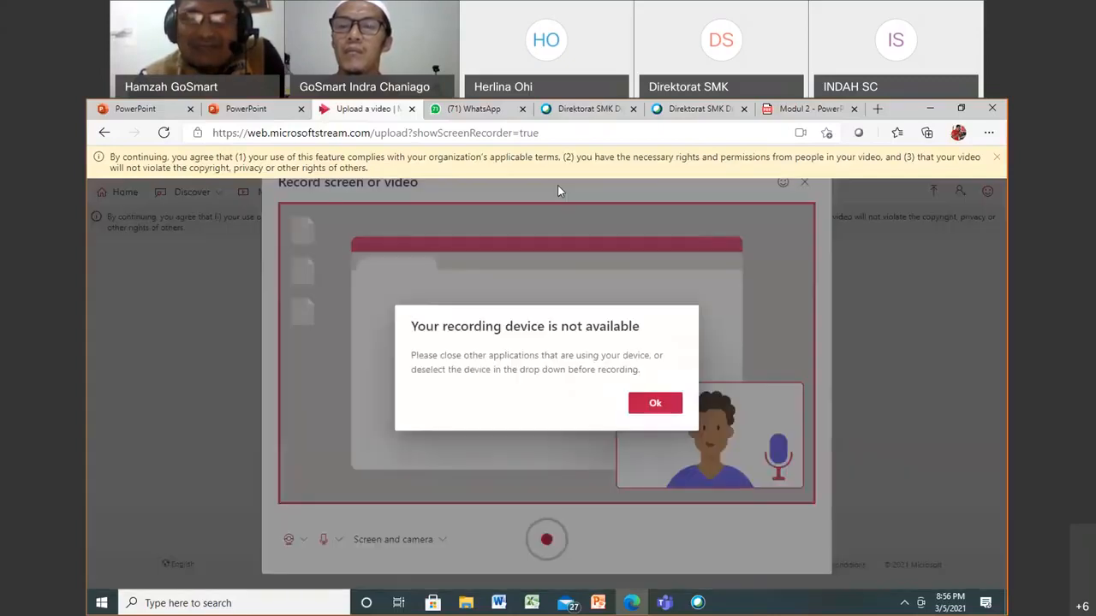
{"action": "left_click", "coordinate": [642, 403]}
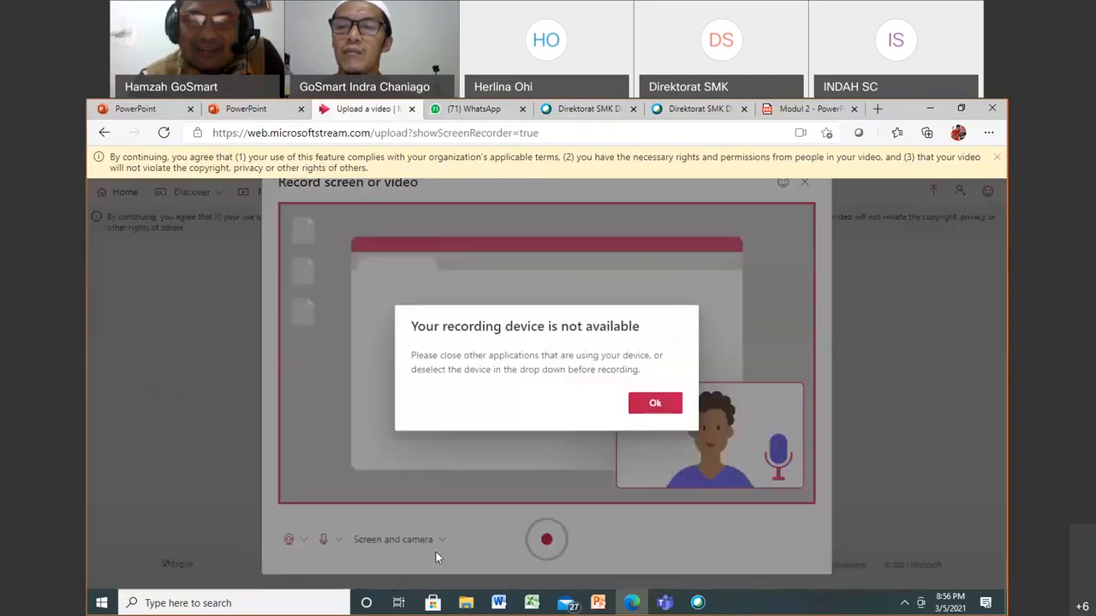
{"action": "left_click", "coordinate": [654, 407]}
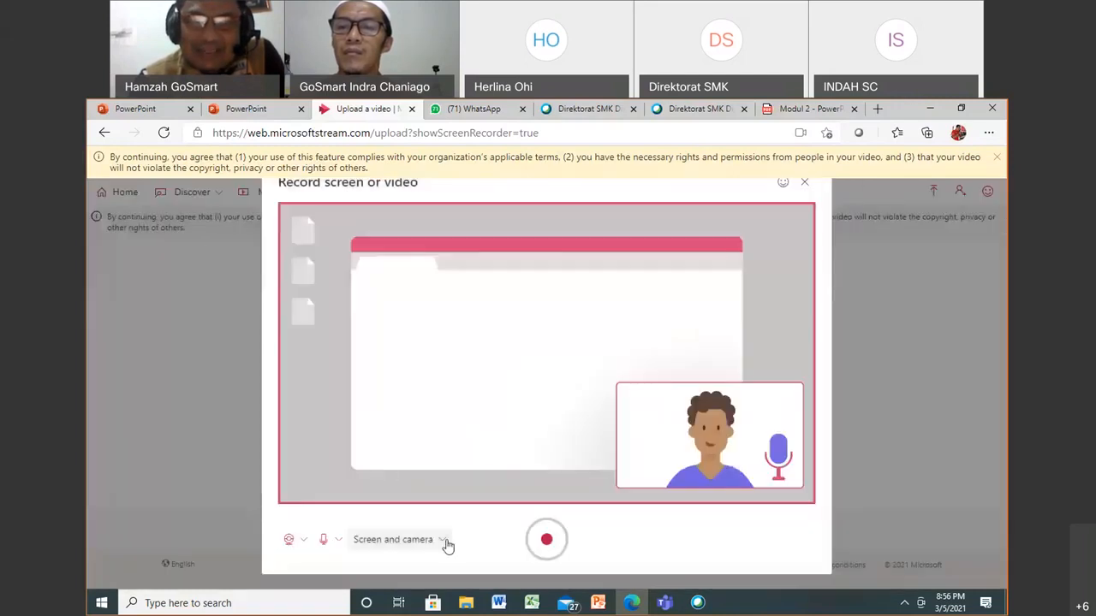
Set the recorder's capture mode to Screen only and start a recording.
{"action": "left_click", "coordinate": [443, 541]}
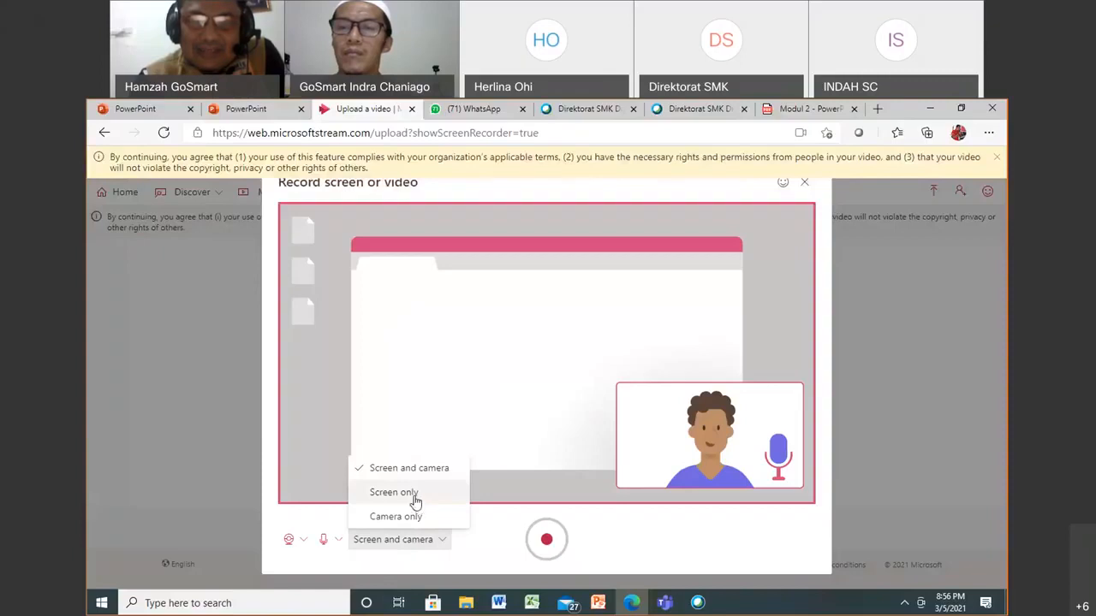
{"action": "left_click", "coordinate": [415, 501]}
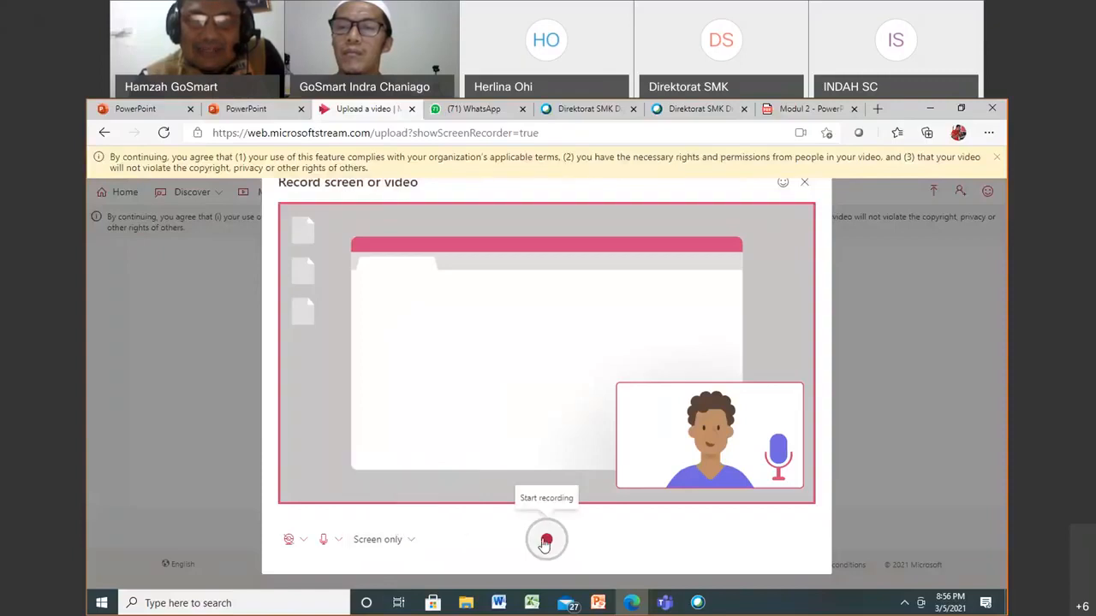
{"action": "left_click", "coordinate": [545, 541]}
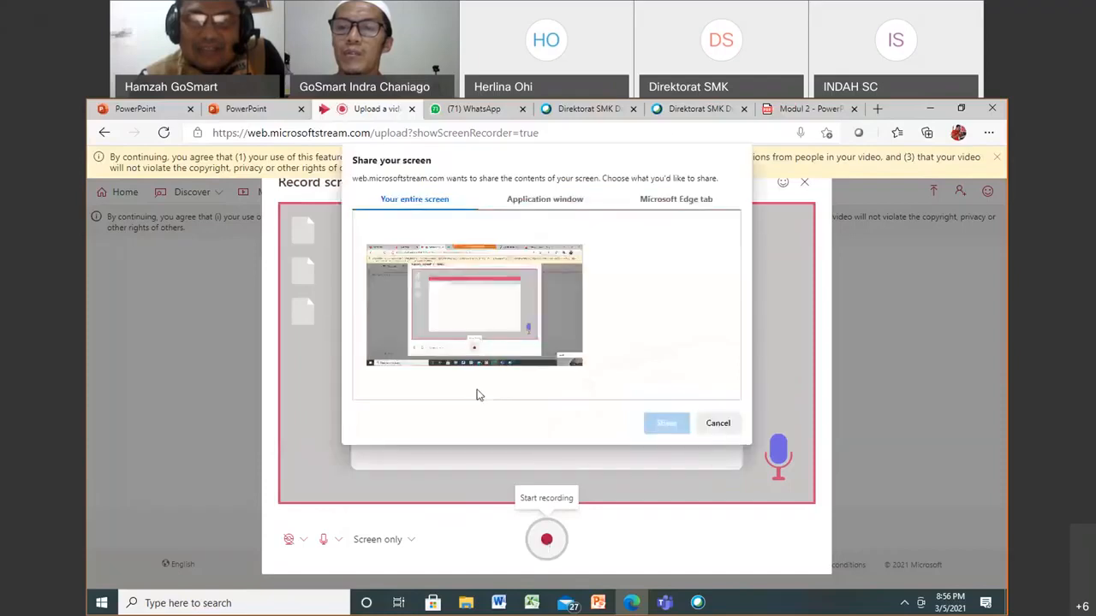
Share the "Upload a video | Microsoft Stream" browser tab as the recording source, then end the short recording for review.
{"action": "left_click", "coordinate": [558, 200]}
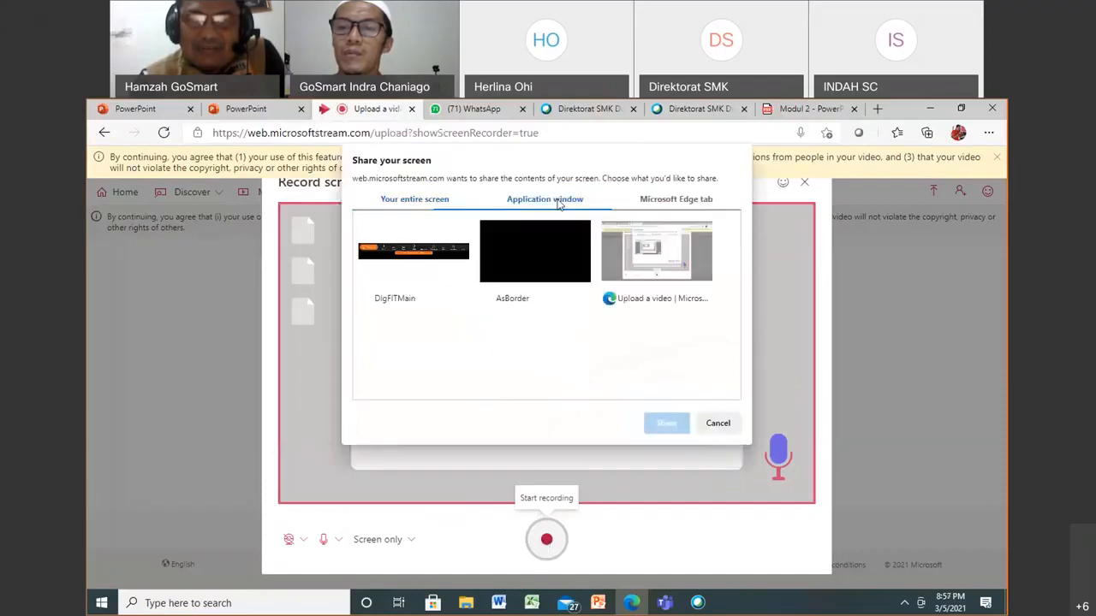
{"action": "left_click", "coordinate": [648, 198]}
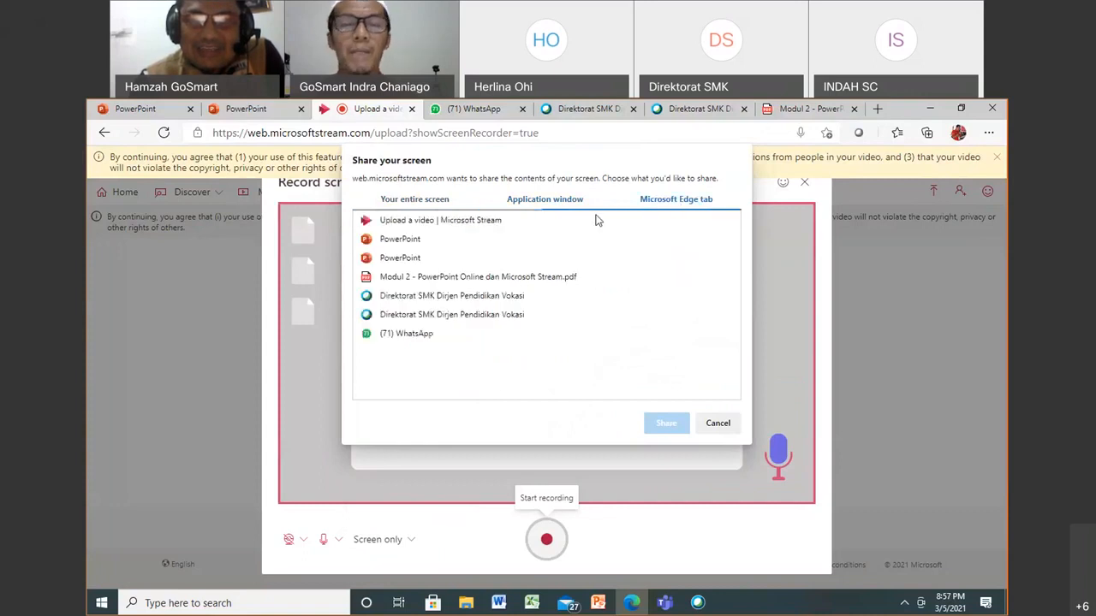
{"action": "left_click", "coordinate": [410, 224]}
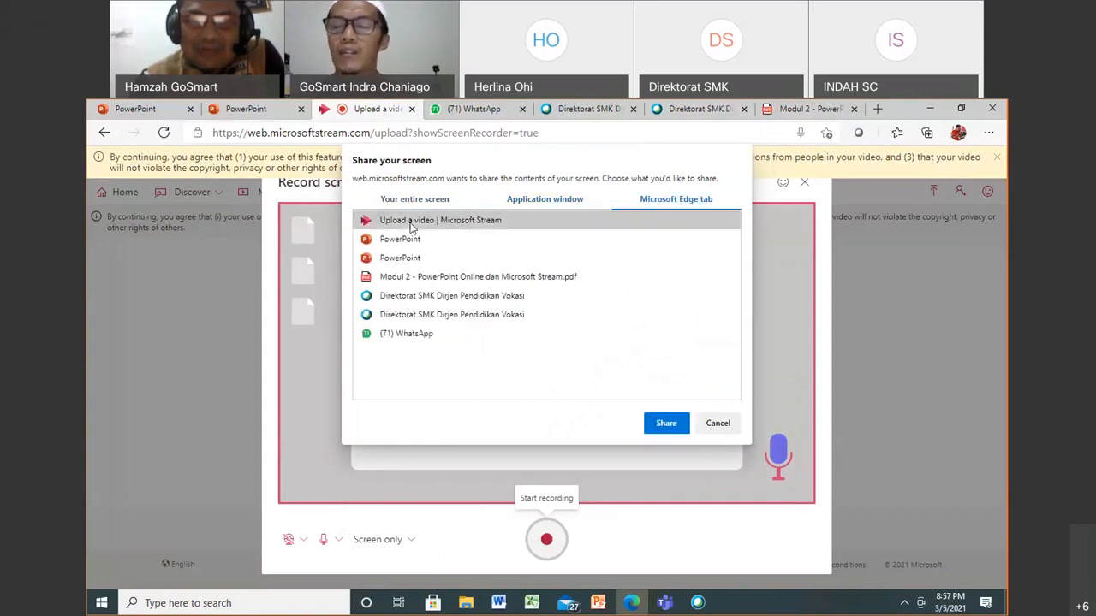
{"action": "left_click", "coordinate": [661, 425]}
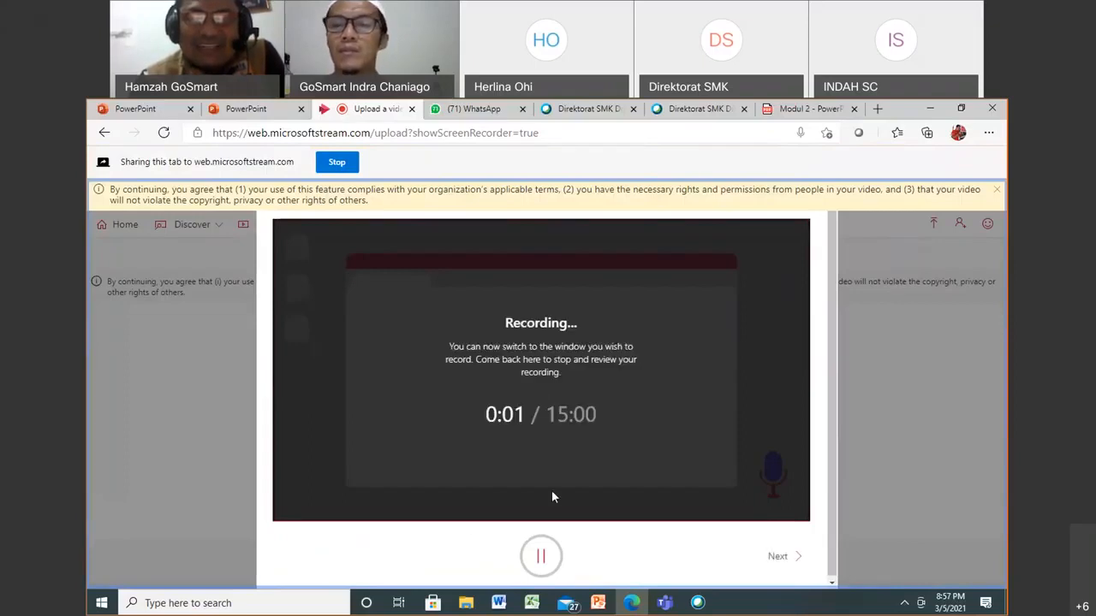
{"action": "left_click", "coordinate": [541, 558]}
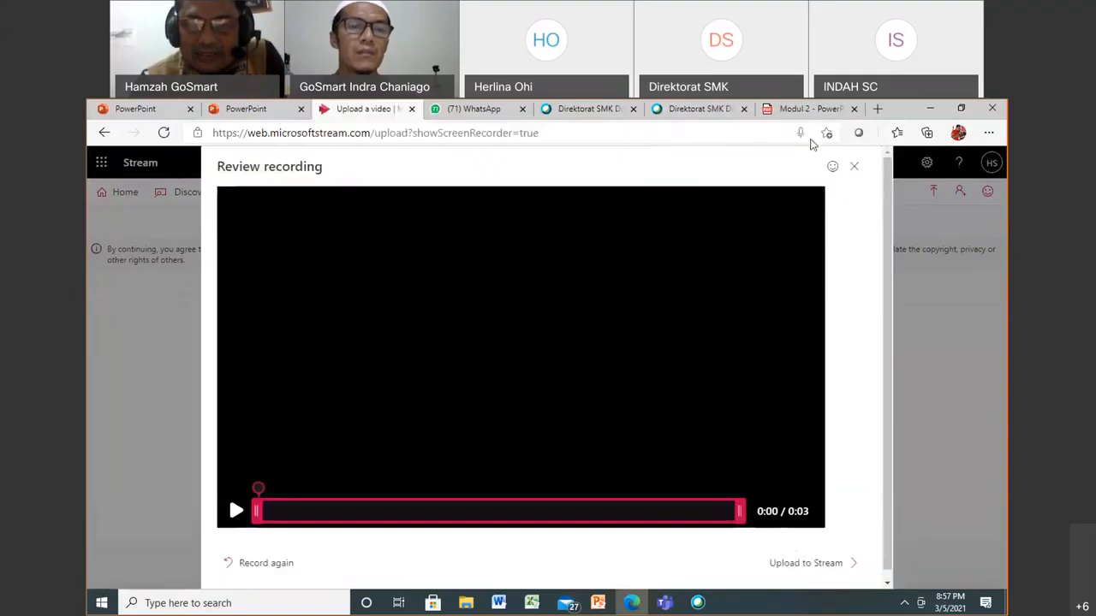
Exit the screen recorder and discard the recording.
{"action": "left_click", "coordinate": [854, 169]}
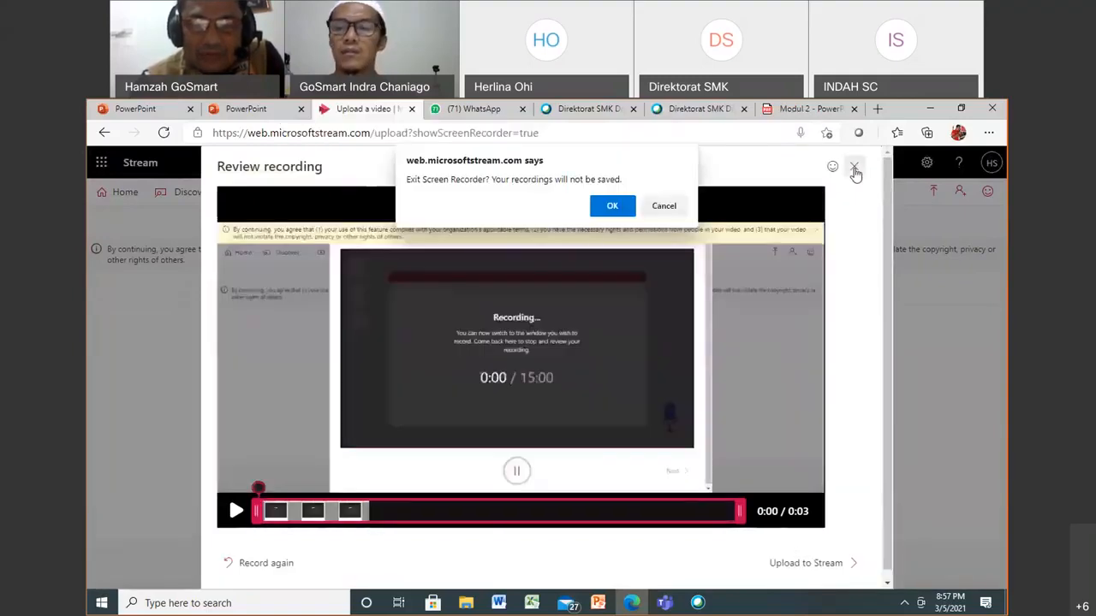
{"action": "left_click", "coordinate": [613, 208]}
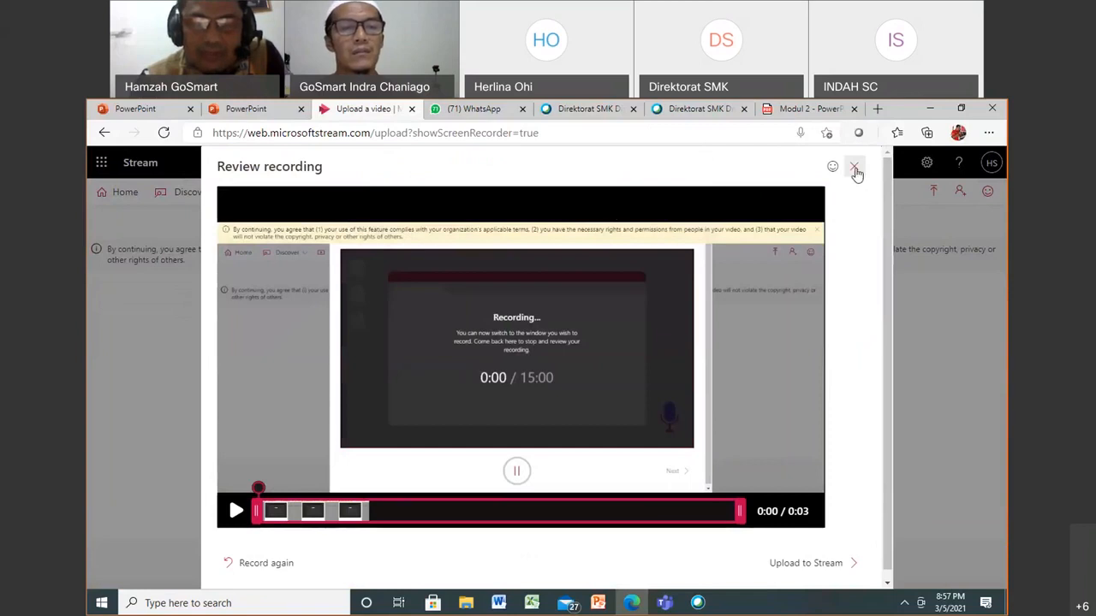
{"action": "left_click", "coordinate": [854, 168]}
Open the list of own videos and look through it.
{"action": "left_click", "coordinate": [315, 196]}
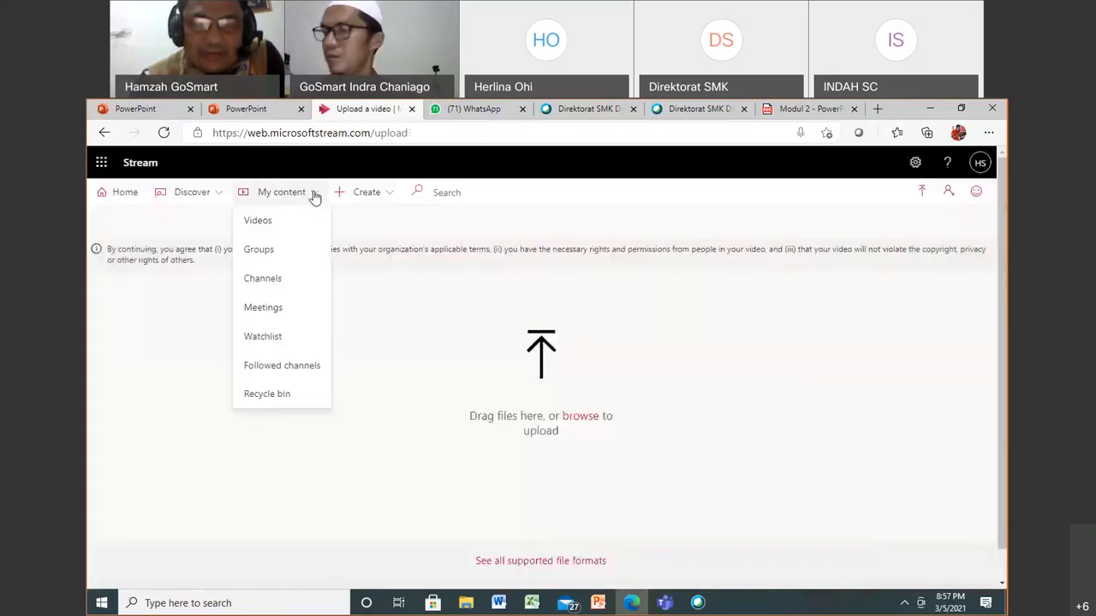
{"action": "left_click", "coordinate": [253, 224]}
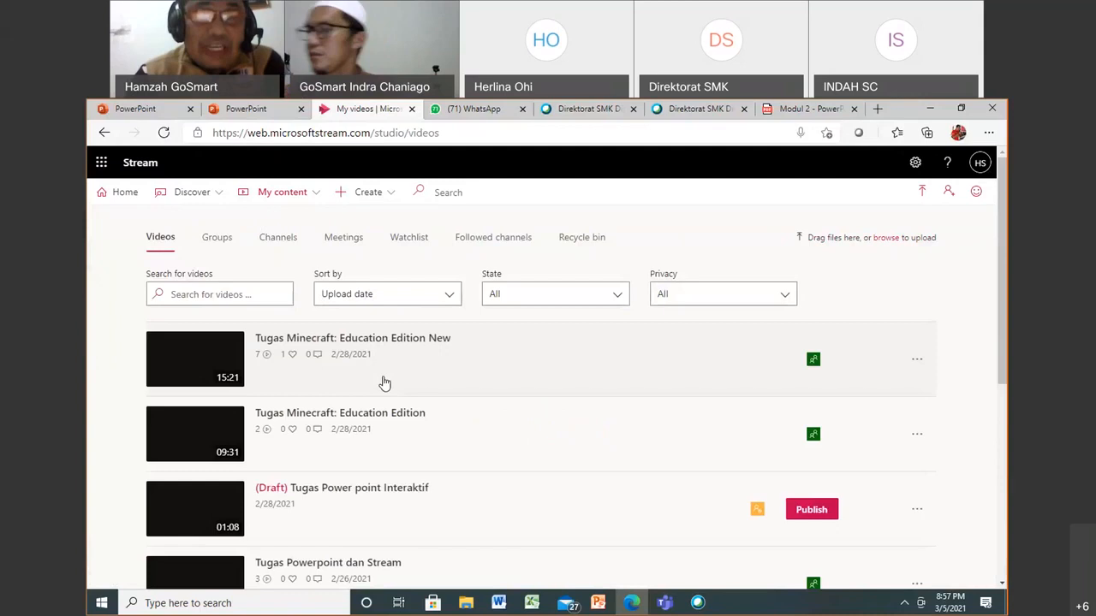
{"action": "scroll", "coordinate": [382, 451], "scroll_direction": "down", "scroll_amount": 2}
{"action": "scroll", "coordinate": [382, 451], "scroll_direction": "down", "scroll_amount": 5}
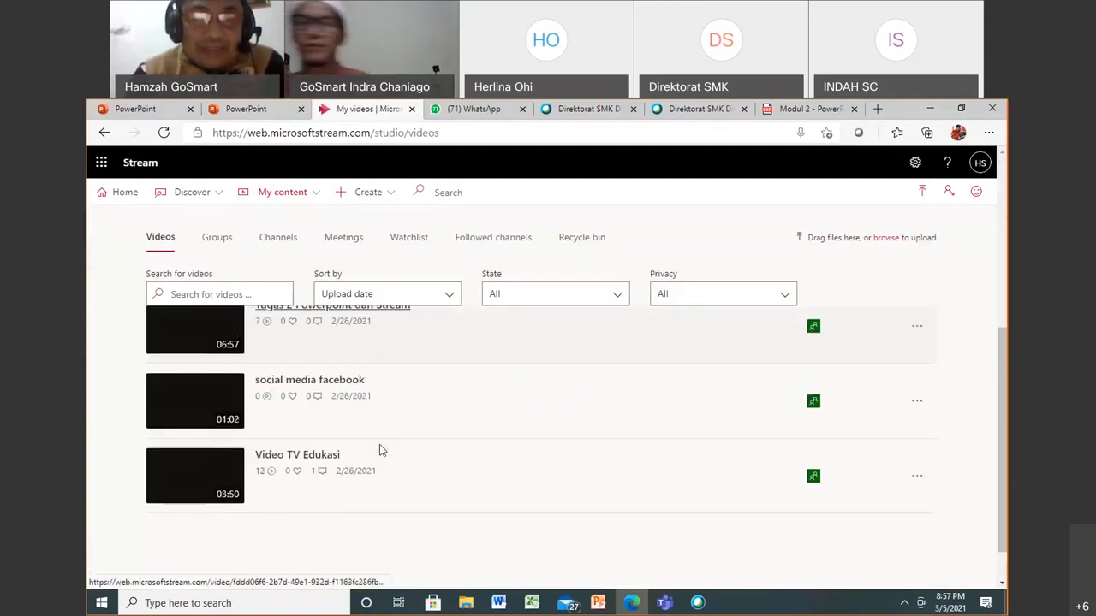
{"action": "scroll", "coordinate": [381, 451], "scroll_direction": "up", "scroll_amount": 6}
{"action": "scroll", "coordinate": [382, 451], "scroll_direction": "up", "scroll_amount": 1}
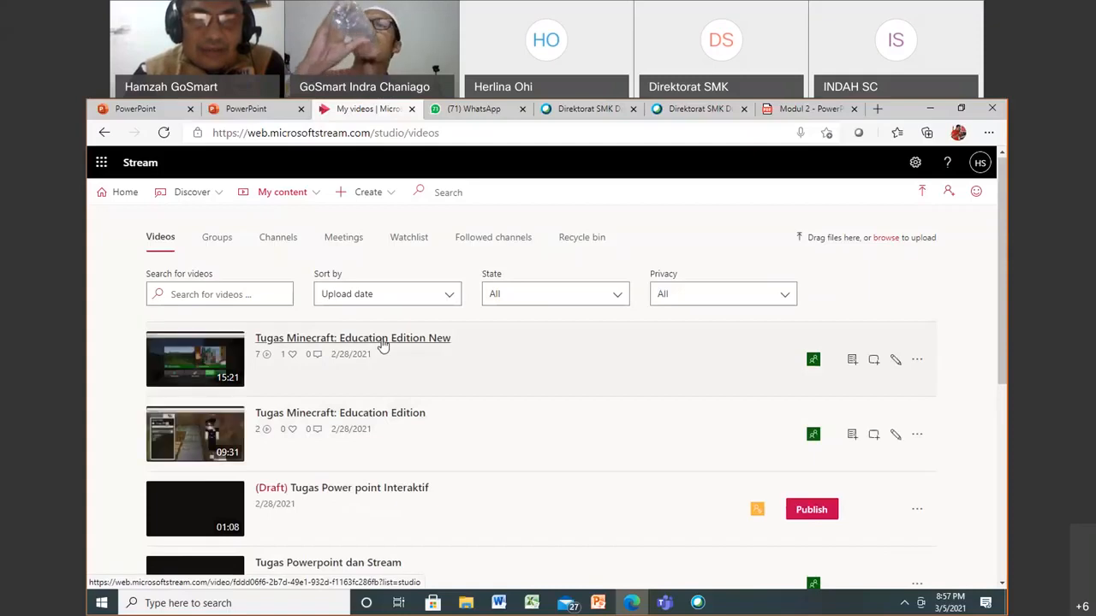
Play the video "Tugas Minecraft: Education Edition New" and show its Interactivity options.
{"action": "left_click", "coordinate": [382, 340]}
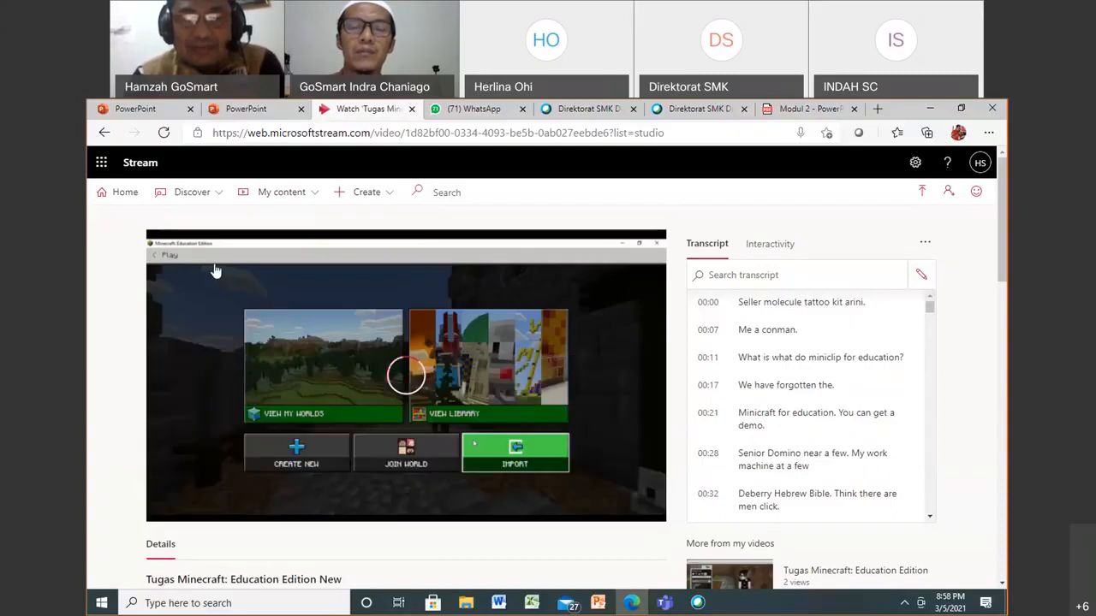
{"action": "left_click", "coordinate": [236, 412]}
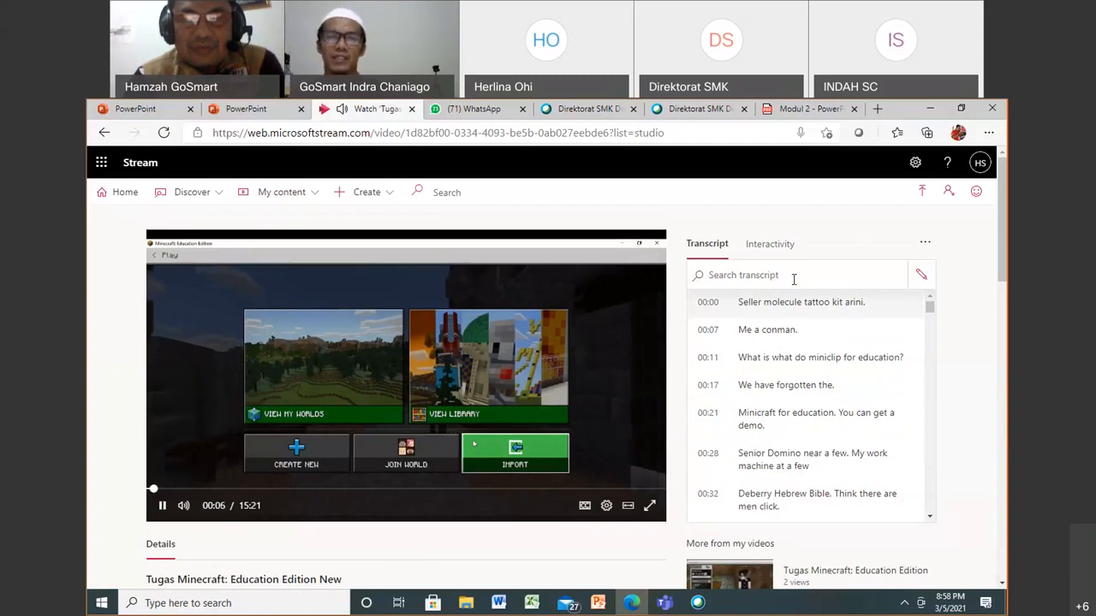
{"action": "left_click", "coordinate": [766, 246]}
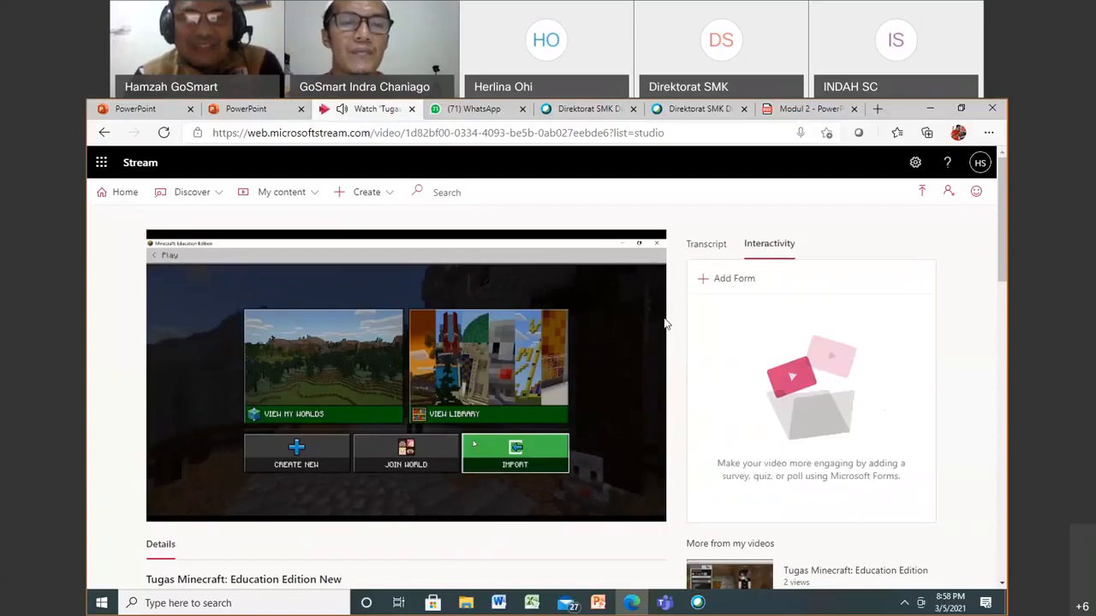
{"action": "mouse_move", "coordinate": [183, 507]}
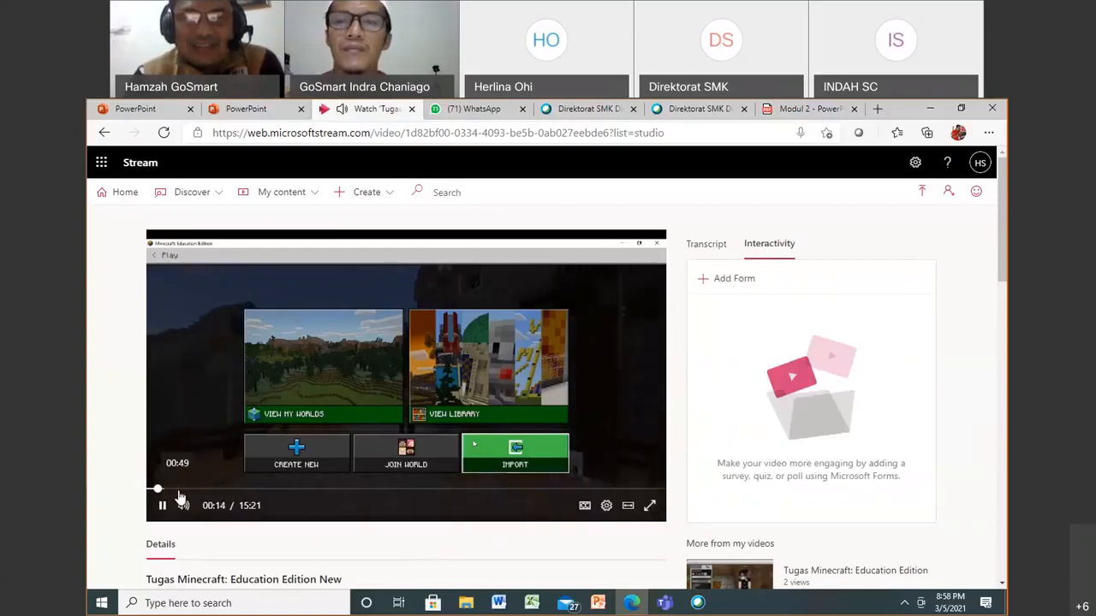
Skip the Minecraft video forward in stages to 06:04 and resume playback.
{"action": "left_click", "coordinate": [178, 490]}
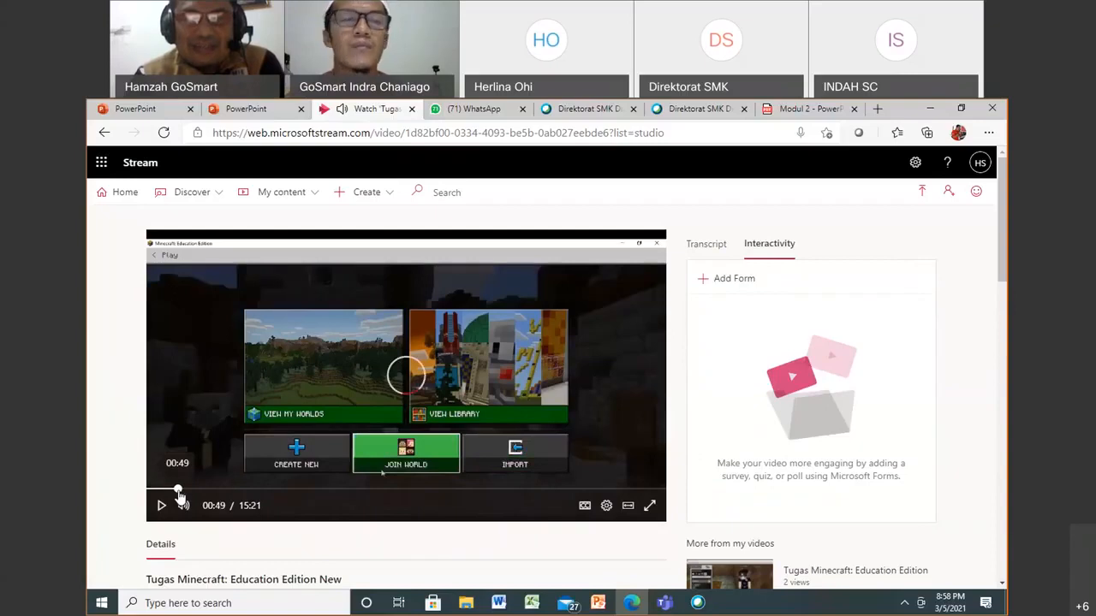
{"action": "left_click_drag", "start_coordinate": [178, 492], "coordinate": [214, 492]}
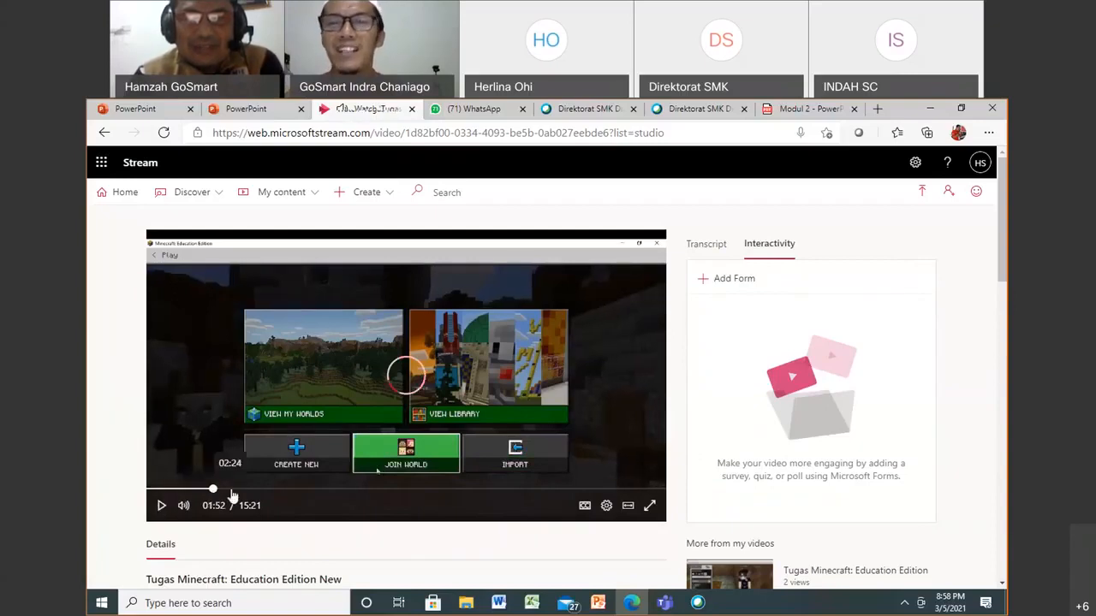
{"action": "left_click", "coordinate": [244, 488]}
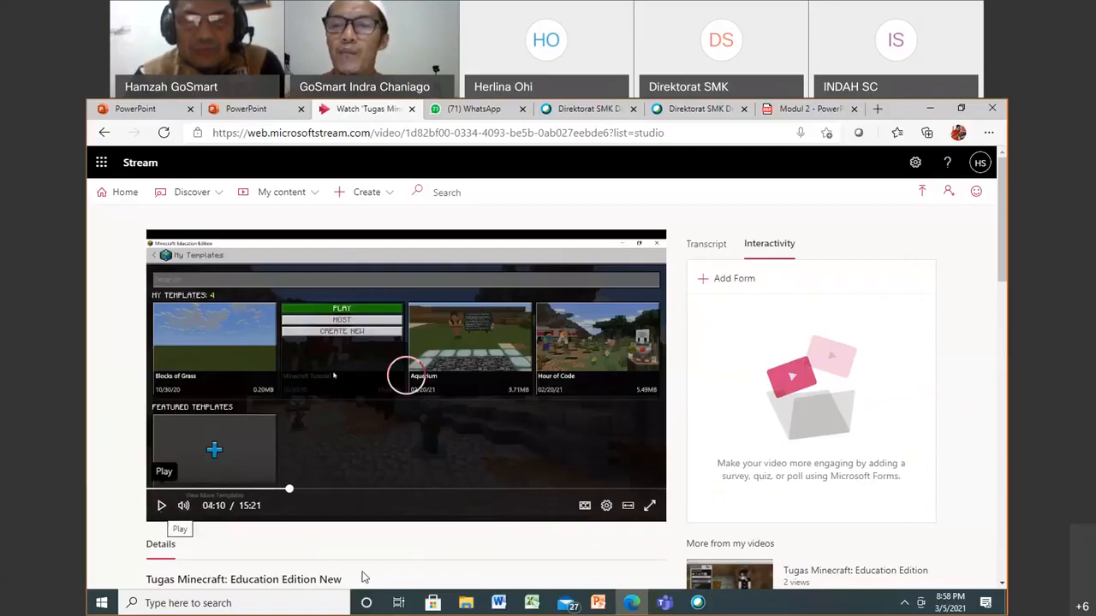
{"action": "key", "text": "space"}
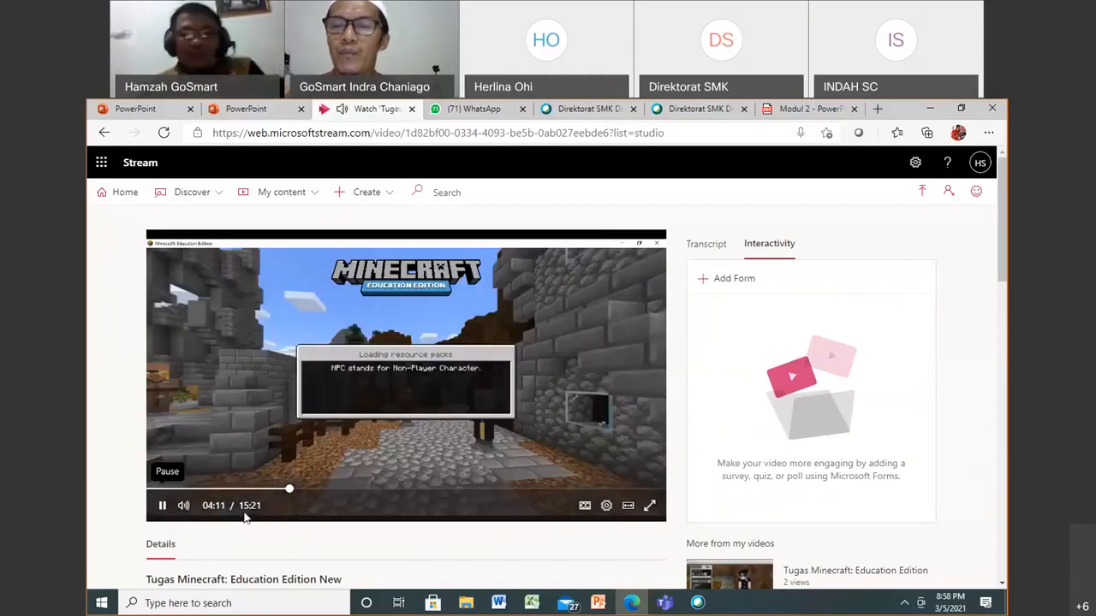
{"action": "left_click", "coordinate": [320, 490]}
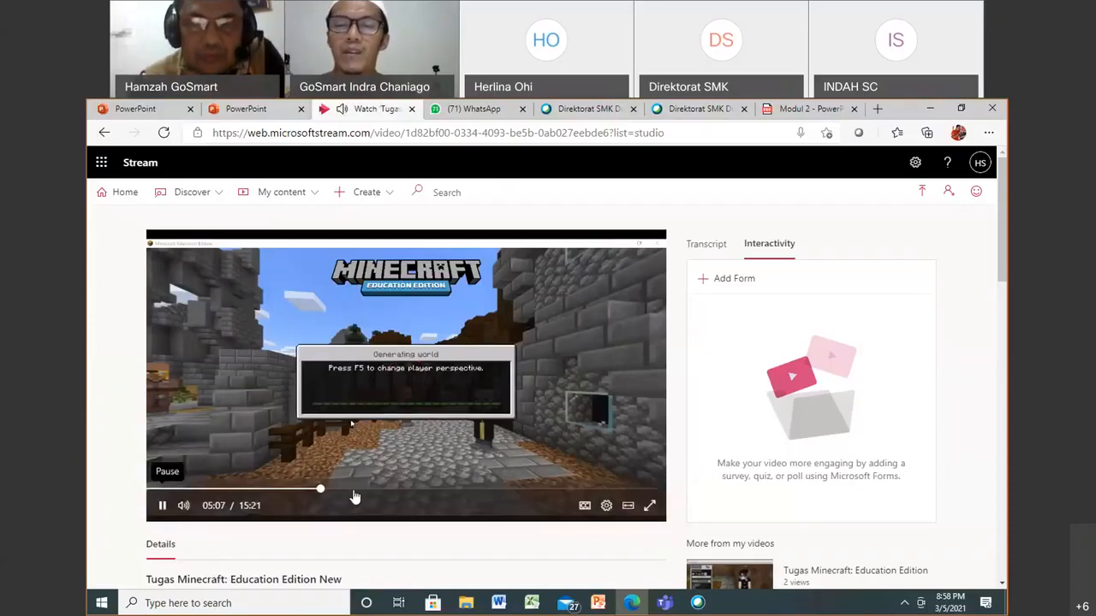
{"action": "left_click", "coordinate": [352, 490]}
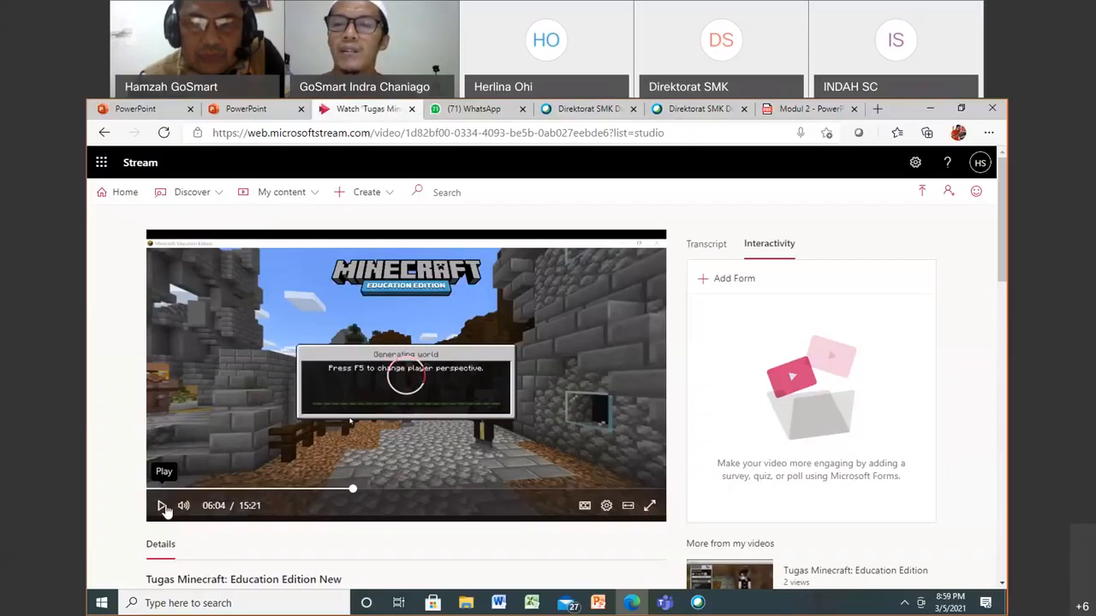
{"action": "left_click", "coordinate": [163, 507]}
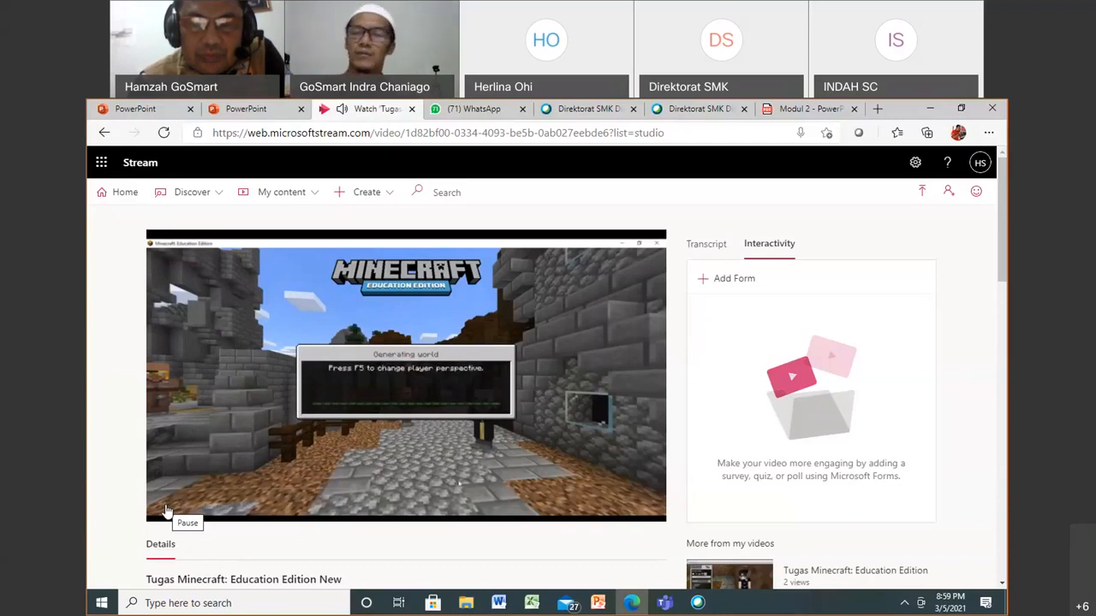
Skip the playing video further ahead to 08:18, 09:00 and 10:41, watch a short part and pause it.
{"action": "left_click", "coordinate": [428, 492]}
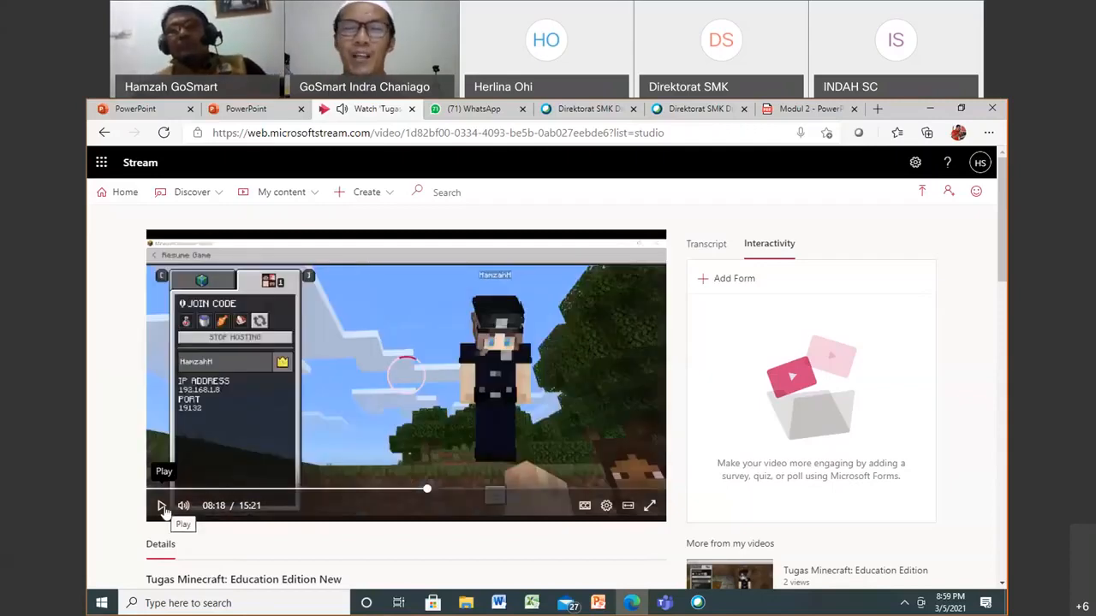
{"action": "left_click", "coordinate": [162, 507]}
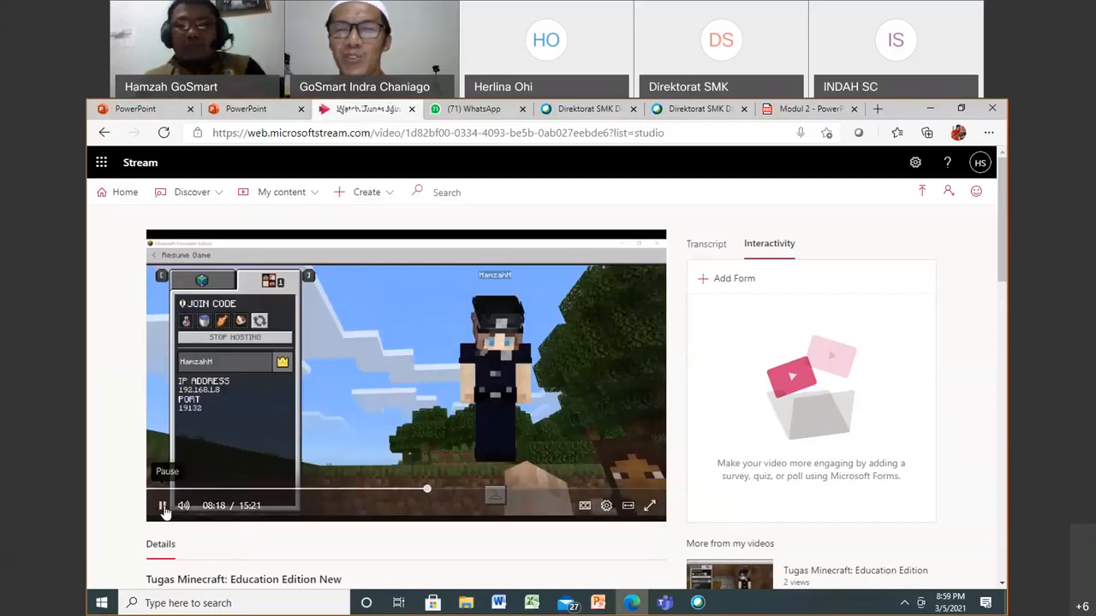
{"action": "left_click", "coordinate": [452, 492]}
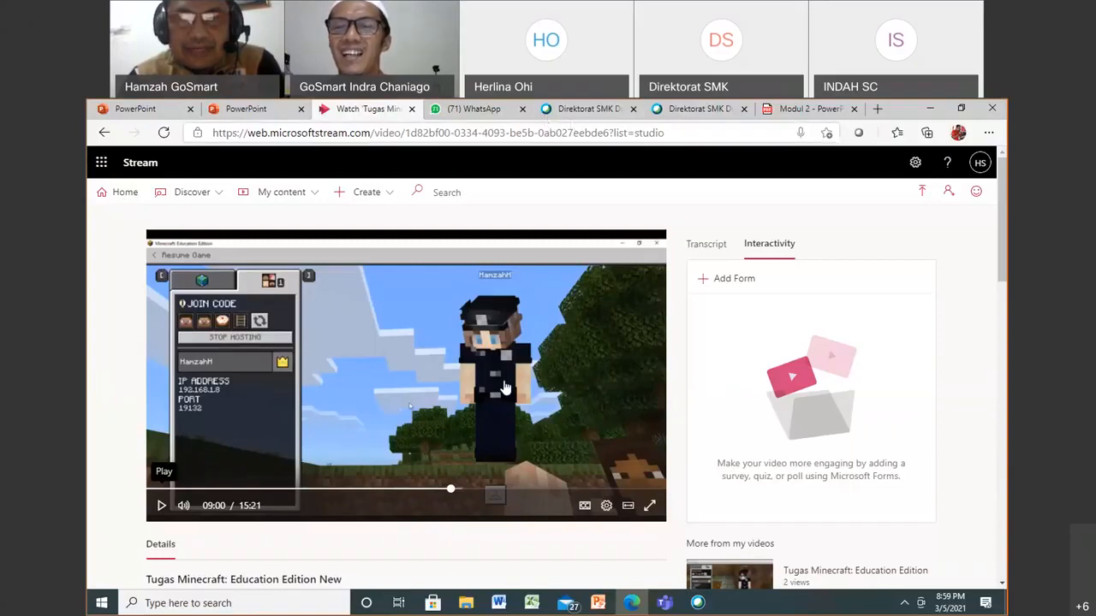
{"action": "left_click", "coordinate": [506, 494]}
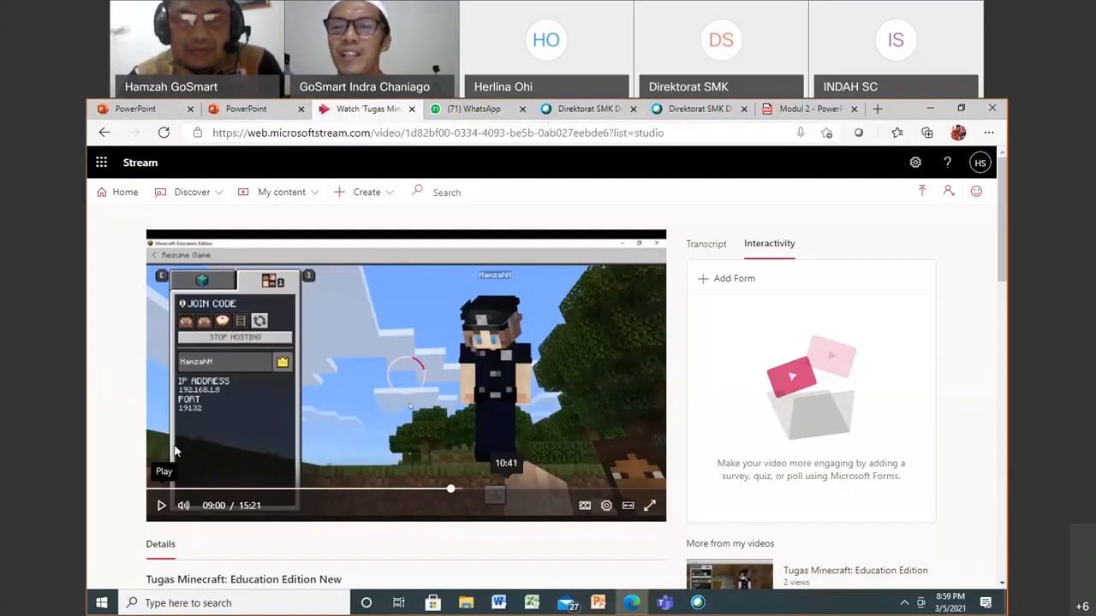
{"action": "left_click", "coordinate": [162, 506]}
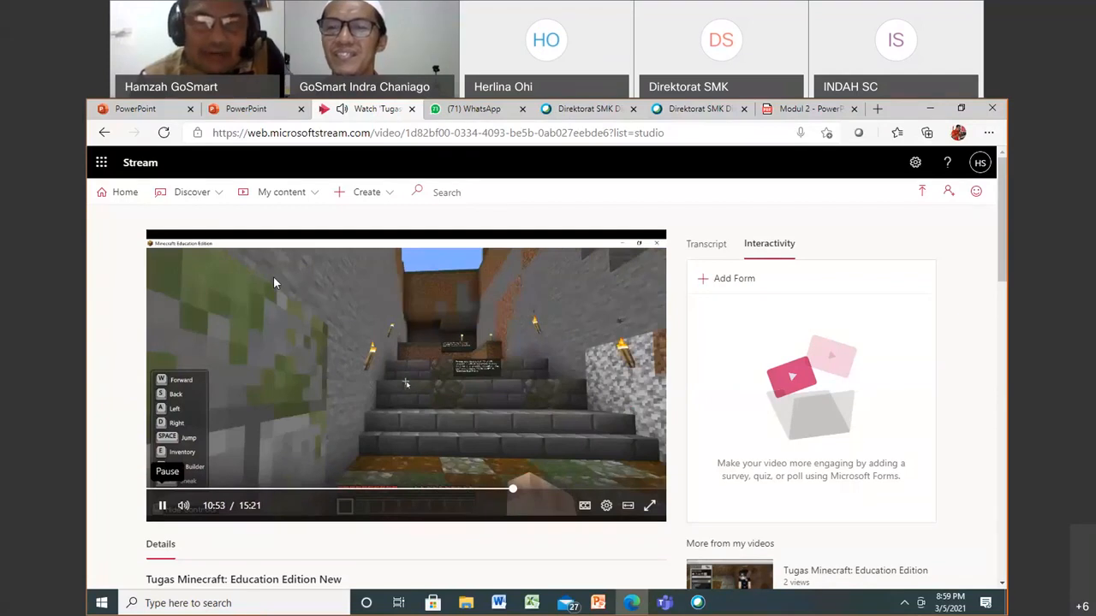
{"action": "left_click", "coordinate": [163, 506]}
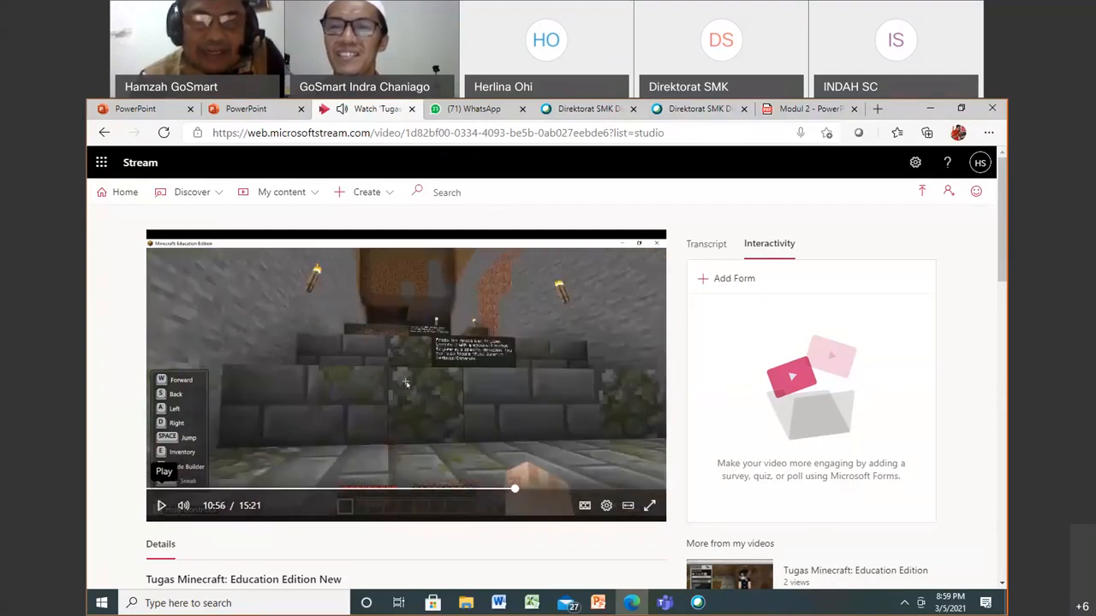
Switch to the PowerPoint start page and open the recommended presentation "Teaching with Office 365".
{"action": "left_click", "coordinate": [257, 107]}
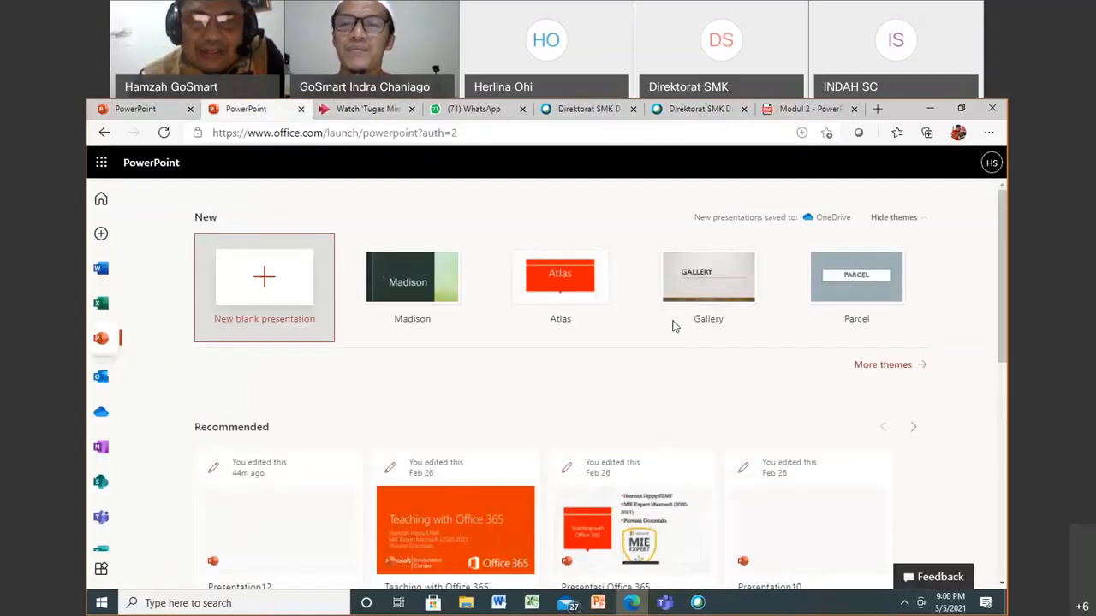
{"action": "left_click", "coordinate": [451, 542]}
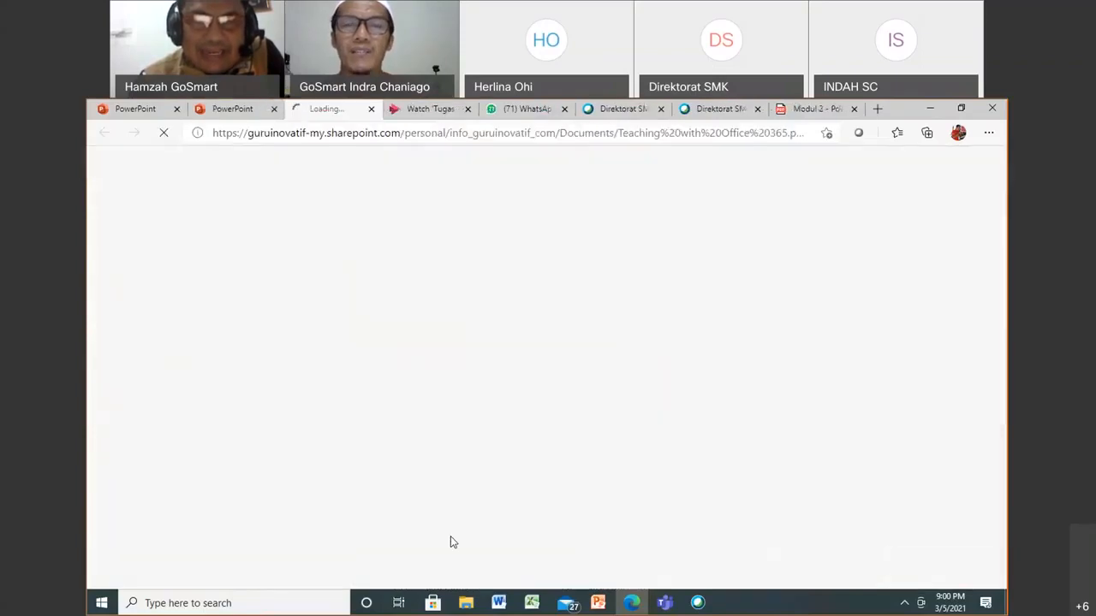